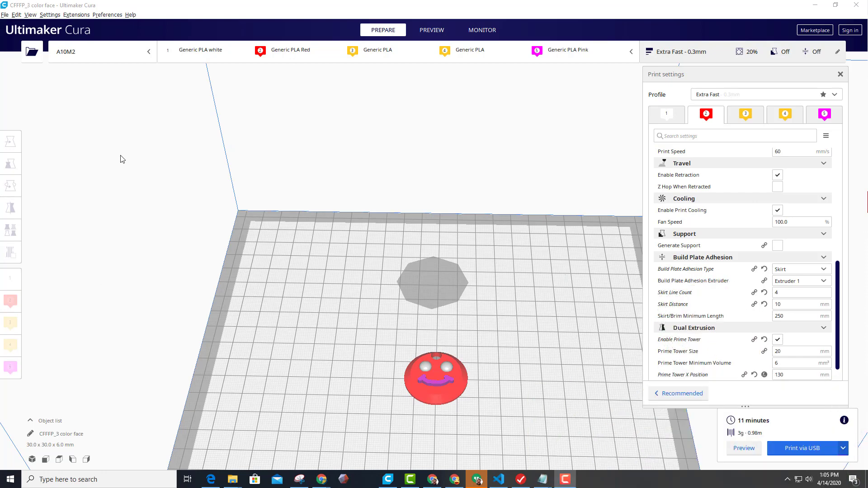
- Review Cura's General preferences, with automatic slicing off, and close the dialog
left_click(107, 15)
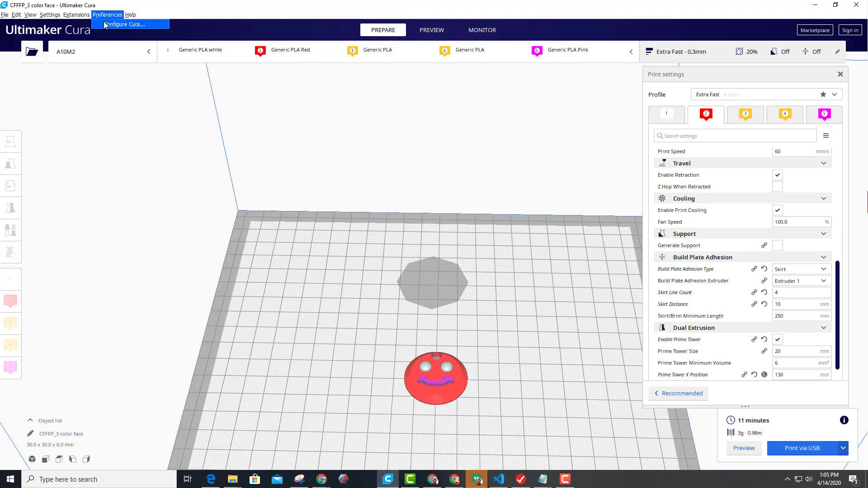
left_click(123, 24)
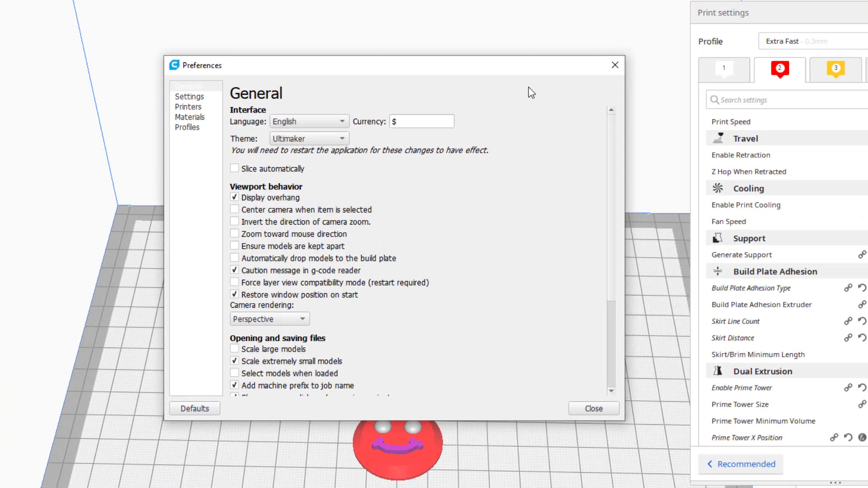
left_click(615, 66)
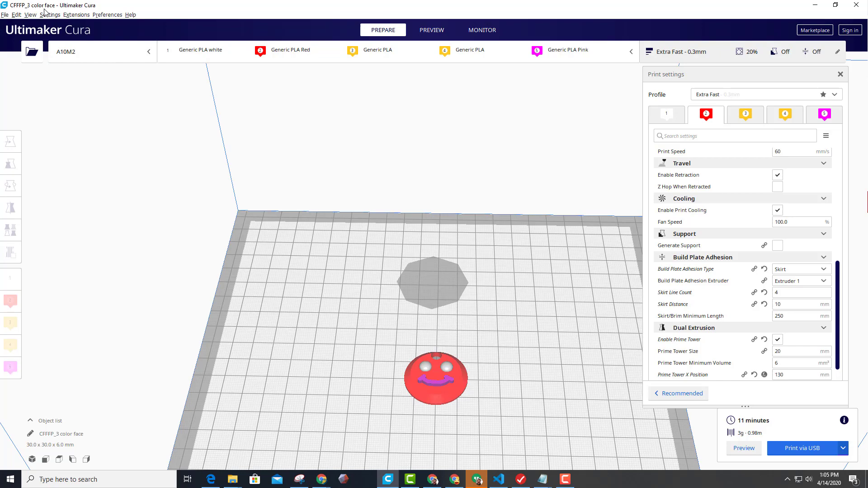
- Add a non-networked Geeetech A10M printer under the name Geeetech A10M3
left_click(57, 15)
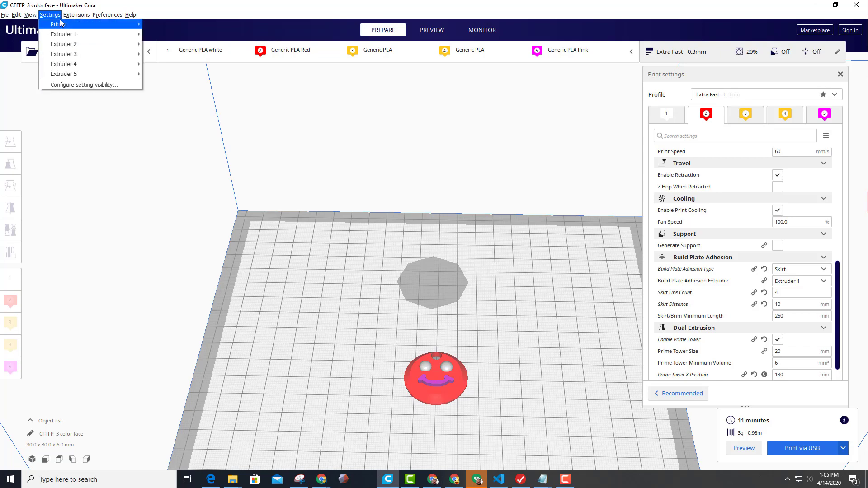
mouse_move(63, 25)
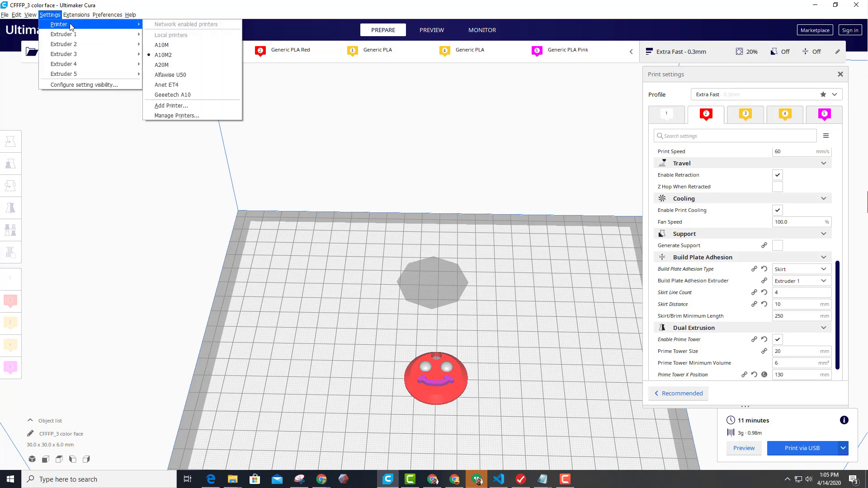
left_click(176, 107)
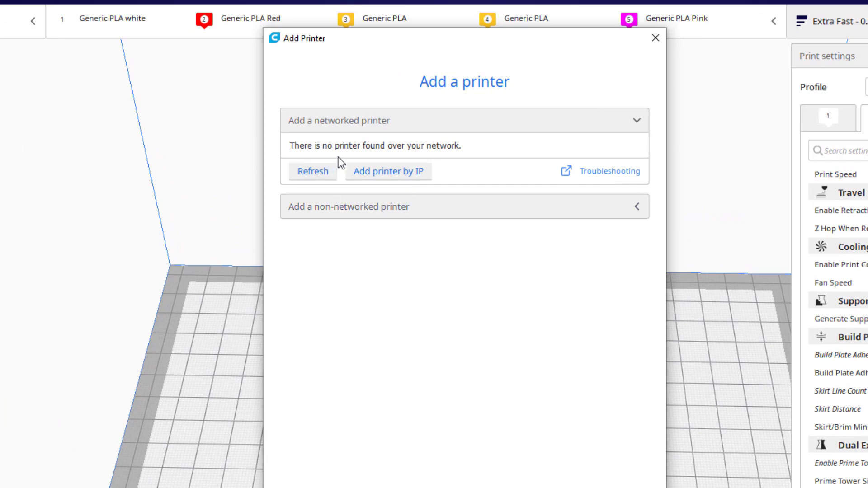
left_click(341, 206)
left_click(319, 225)
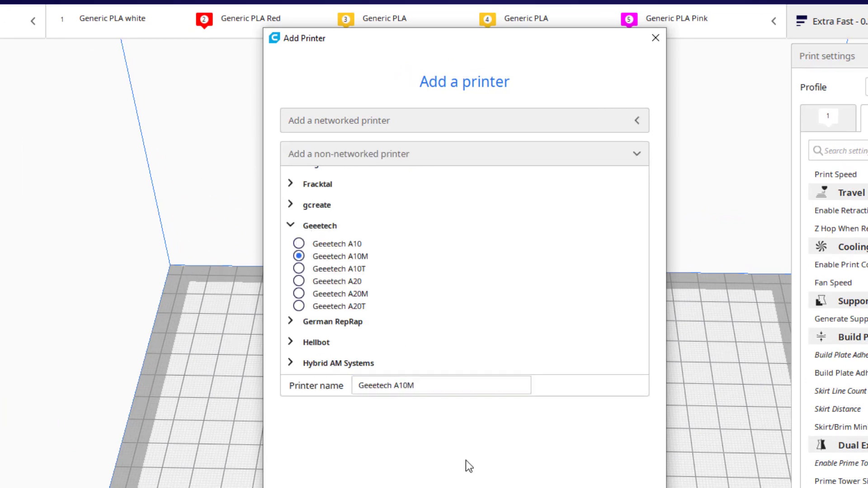
left_click(428, 385)
type("3")
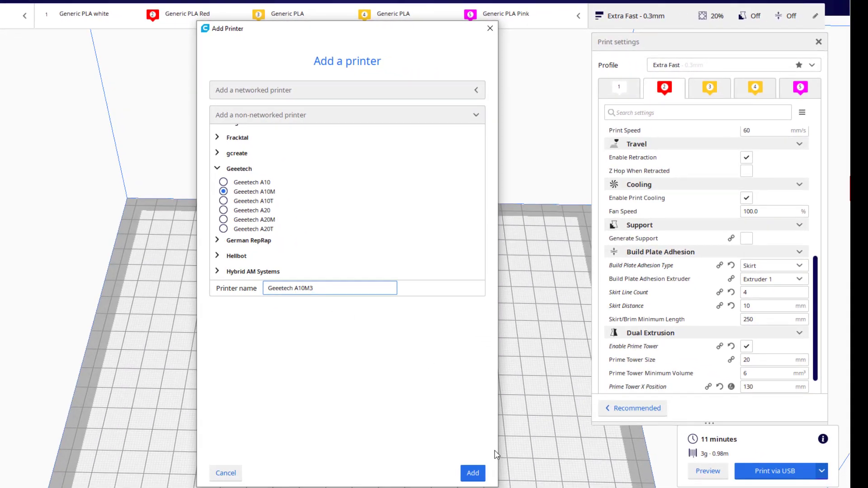
left_click(478, 474)
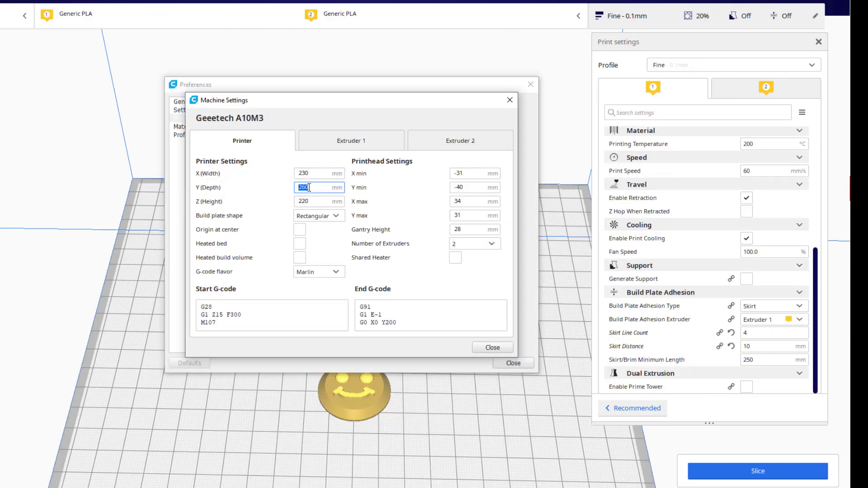
- Set the build depth (Y) to 230 mm and height (Z) to 250 mm
left_click(311, 187)
double_click(311, 187)
type("2")
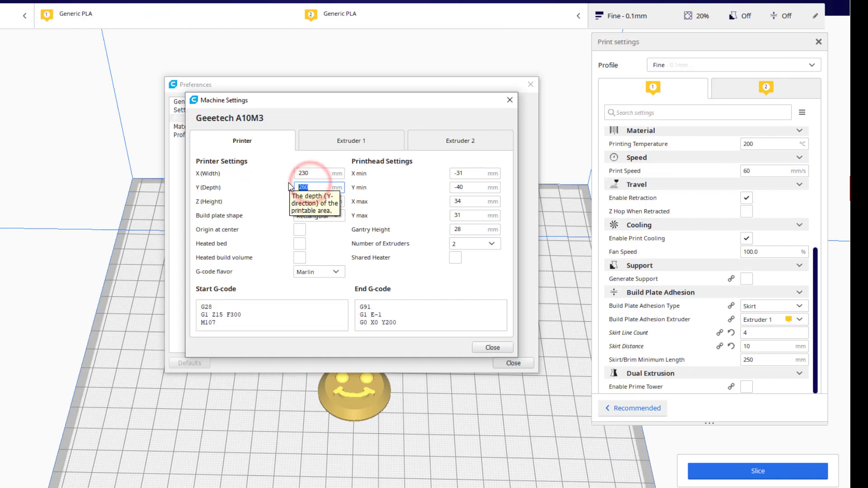
type("30")
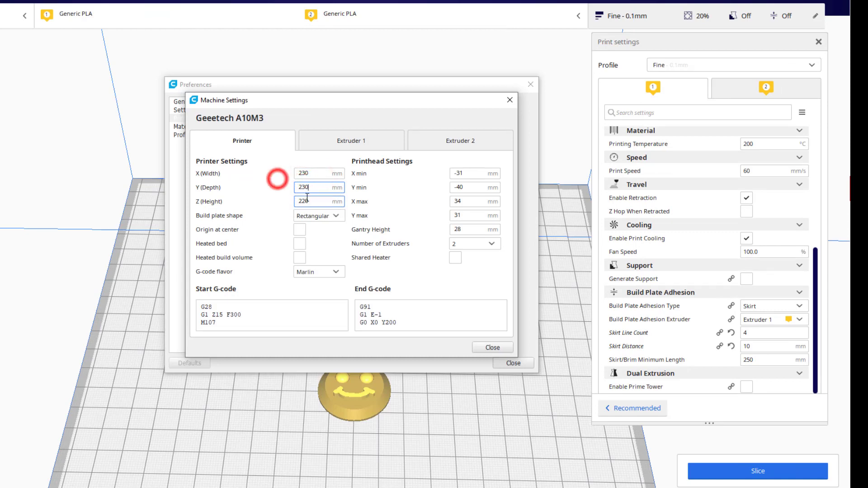
double_click(312, 201)
type("220")
double_click(314, 201)
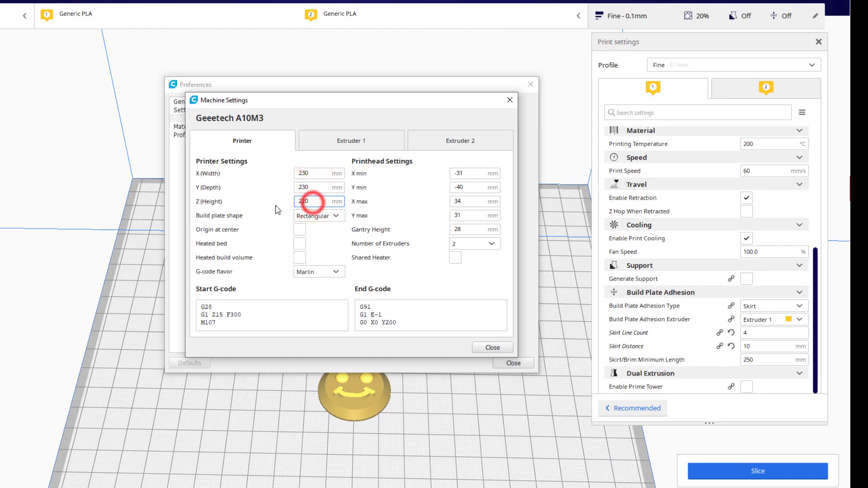
type("2")
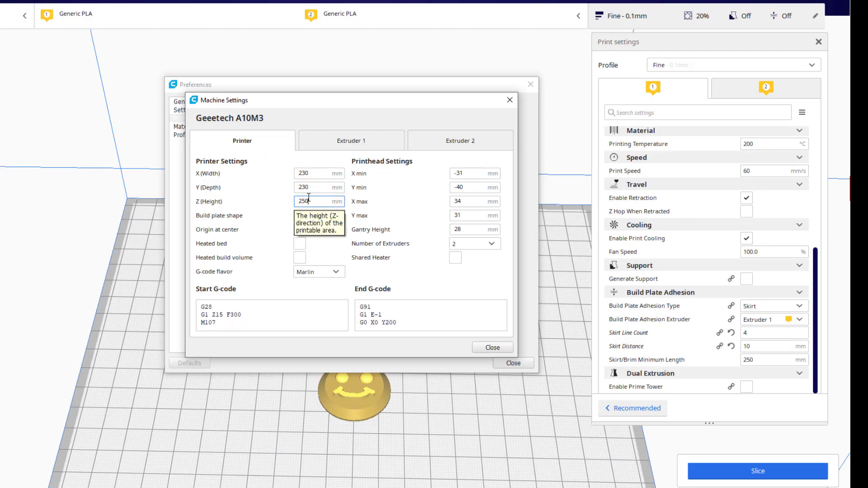
type("50")
- Enable the heated bed and keep the extruder count at 2
left_click(299, 244)
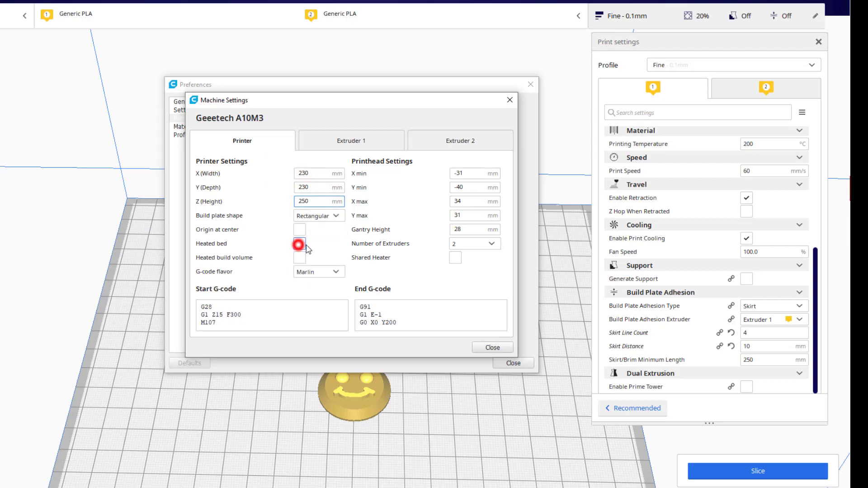
left_click(470, 245)
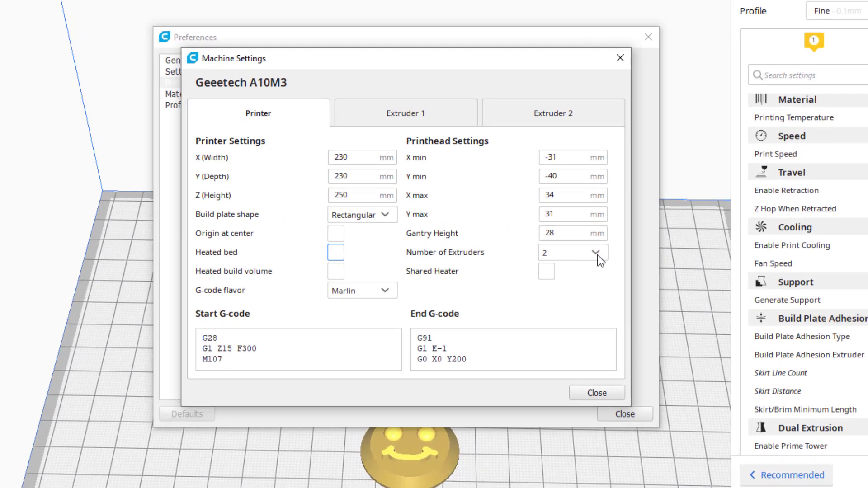
left_click(492, 244)
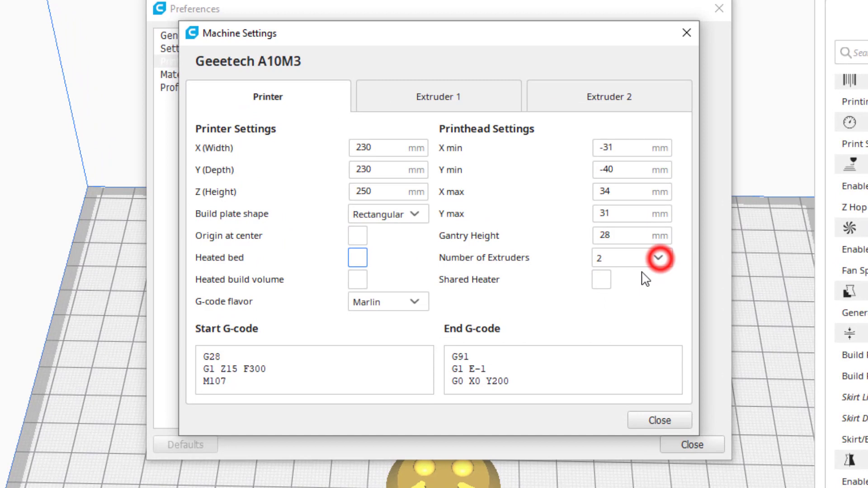
left_click(353, 261)
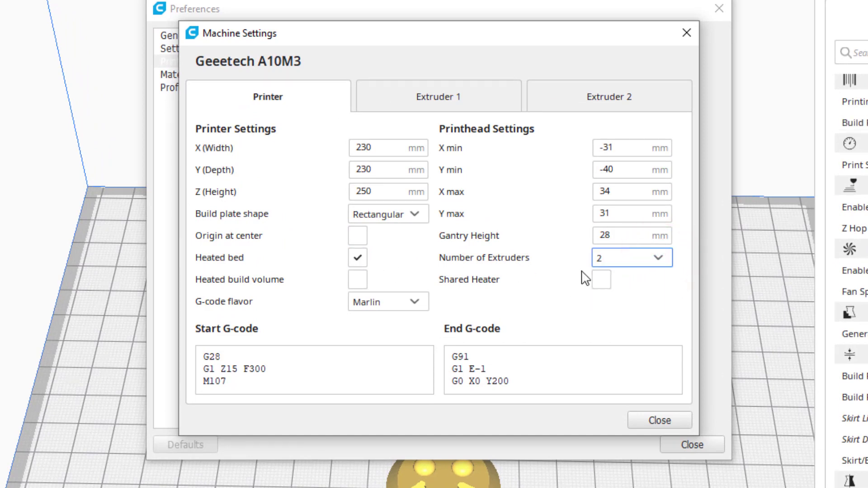
left_click(632, 257)
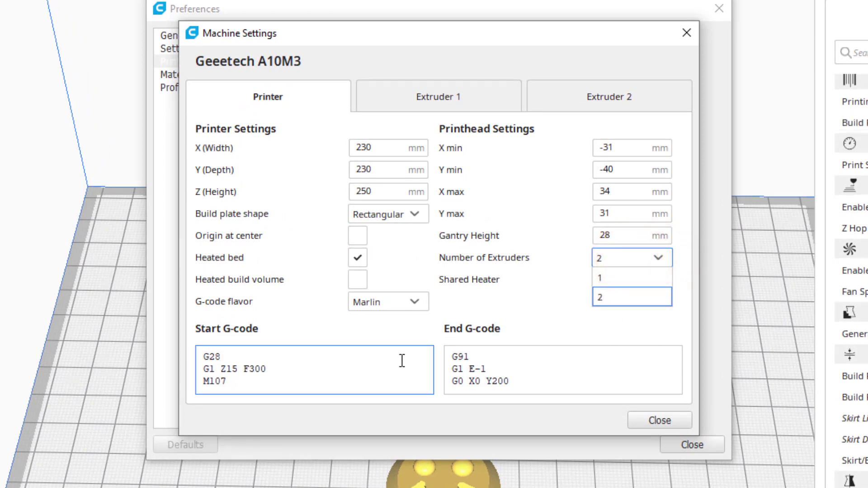
- Close Machine Settings and remove the Geeetech A10M3 printer
left_click(686, 34)
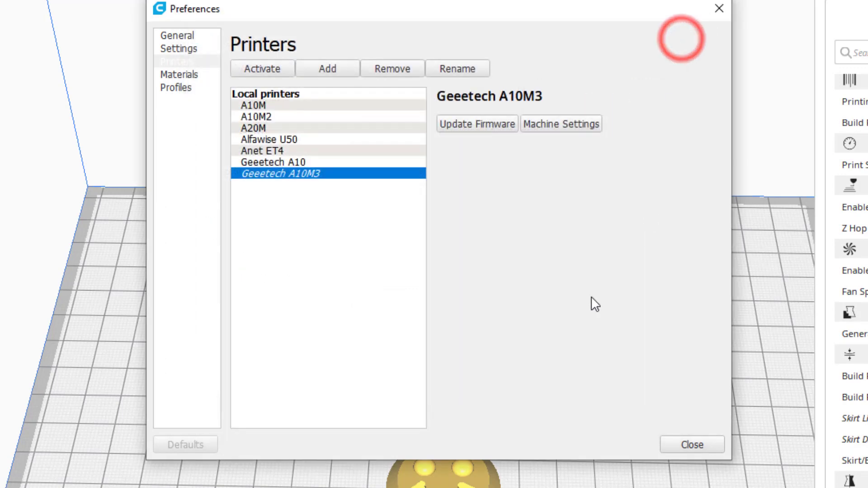
left_click(387, 68)
left_click(526, 245)
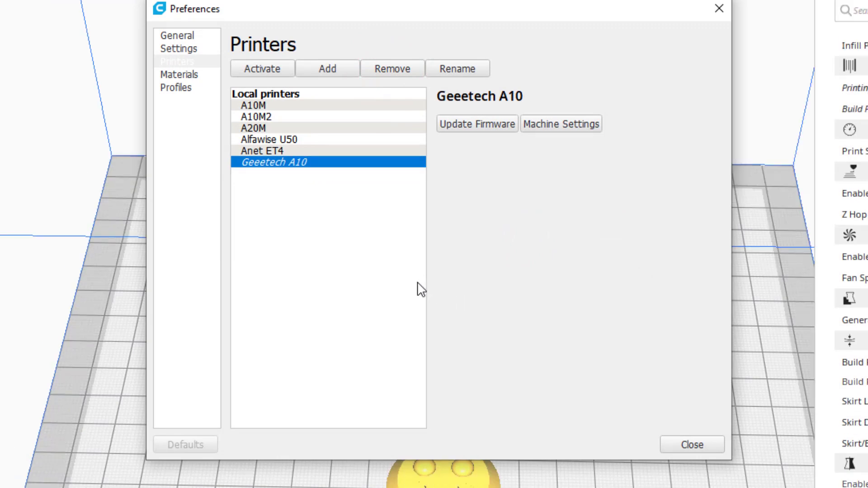
- Start adding a Custom FFF printer and name it A10 V3
left_click(329, 68)
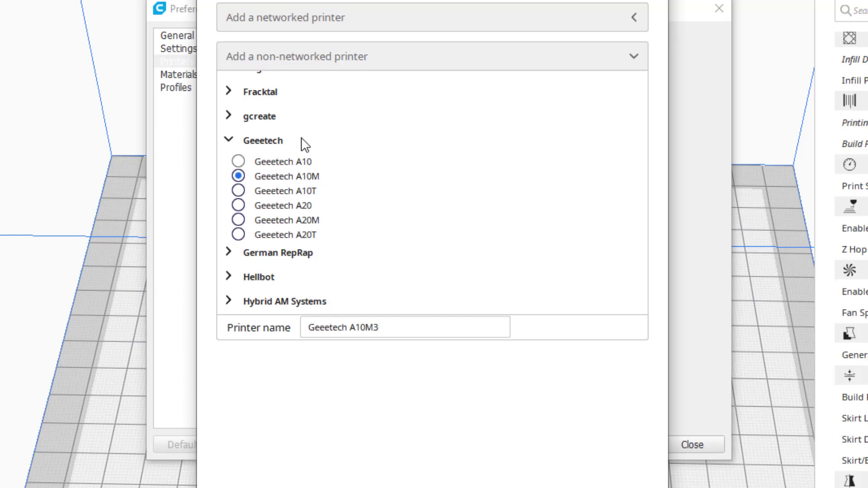
scroll(571, 252, "up", 8)
scroll(571, 251, "up", 10)
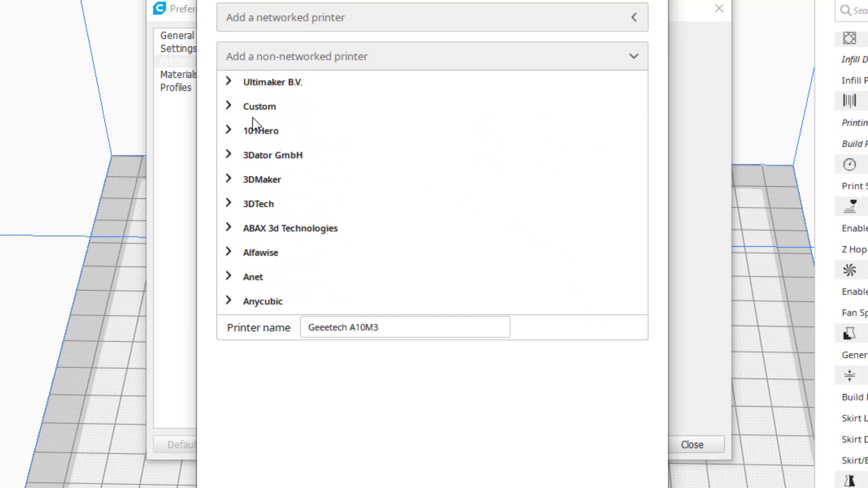
left_click(248, 107)
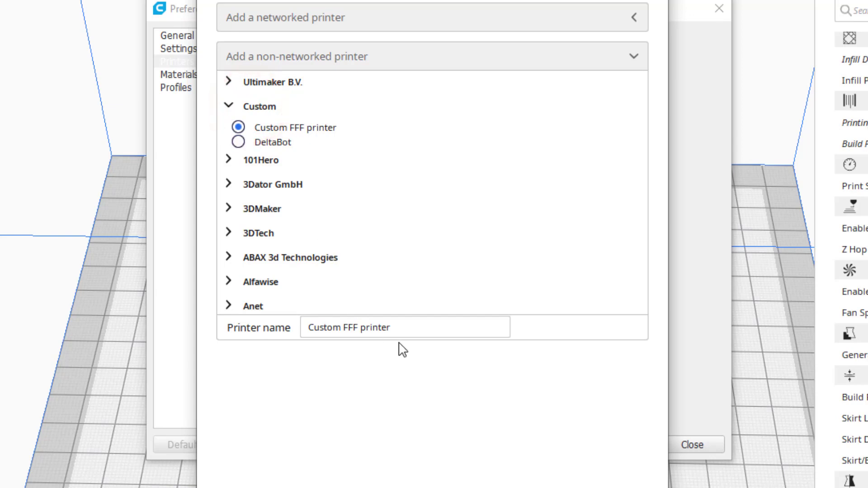
triple_click(409, 330)
type("A10")
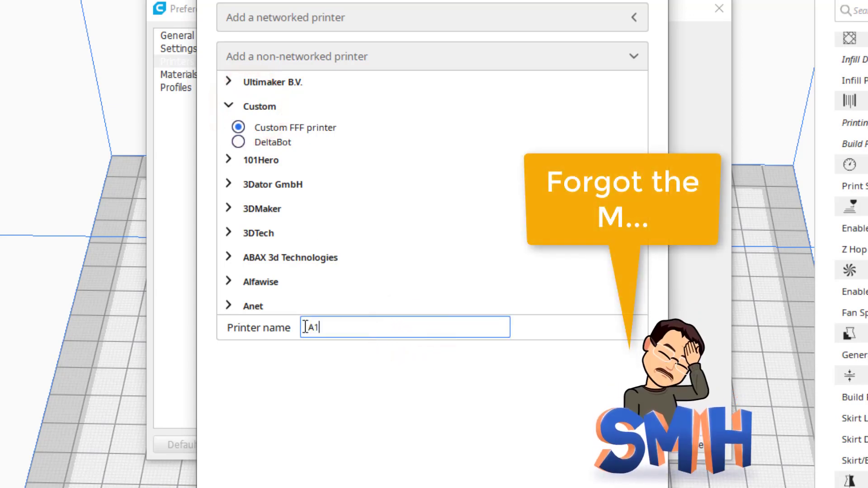
type(" V3")
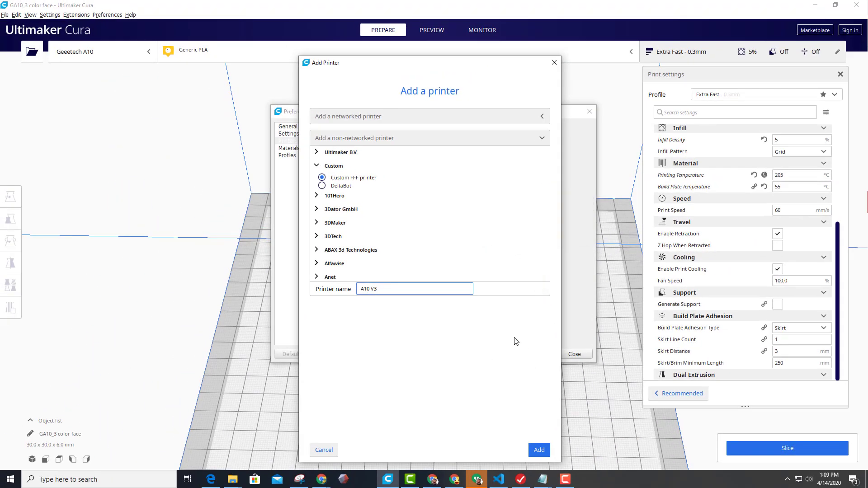
- Add the A10 V3 with a 230 × 230 × 250 mm build volume and heated bed
left_click(539, 446)
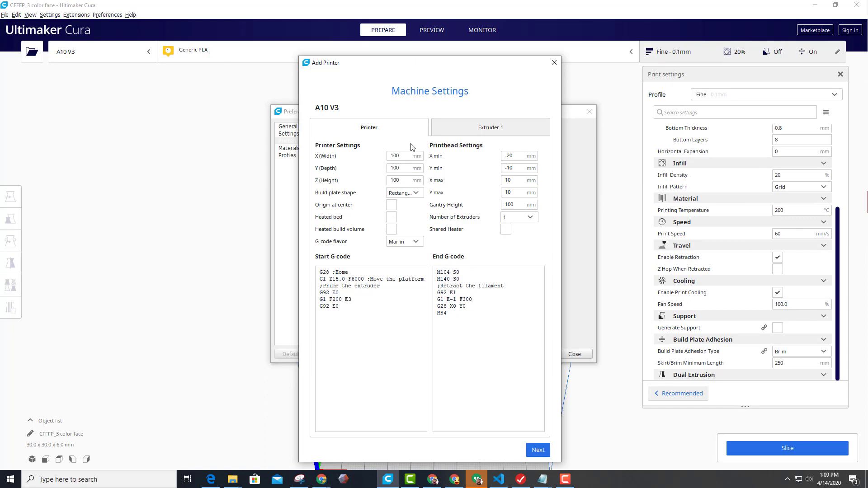
double_click(399, 155)
type("220")
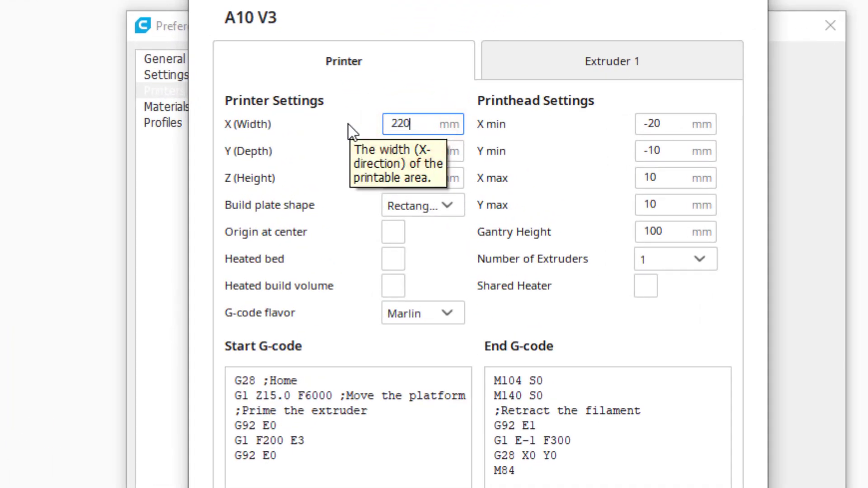
double_click(400, 124)
type("230")
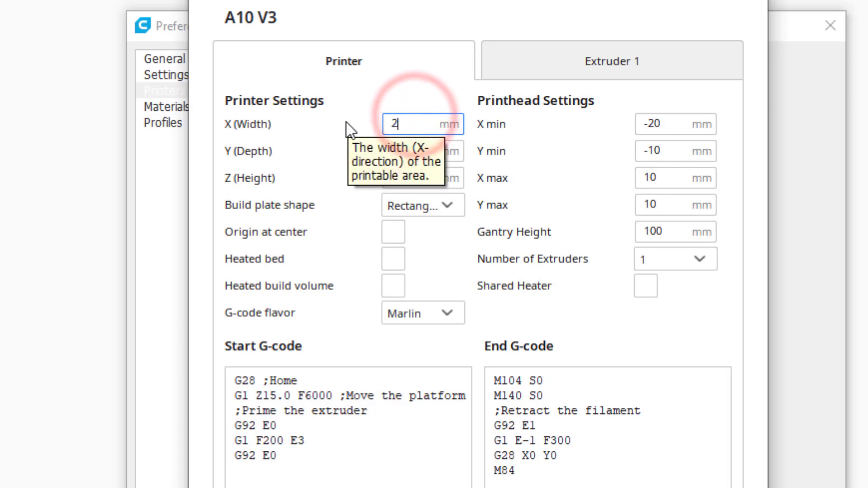
left_click(417, 153)
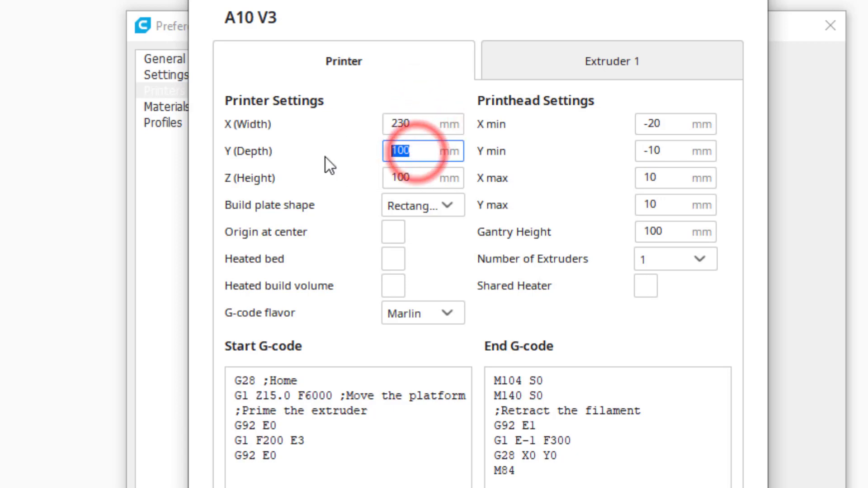
type("230")
key("Tab")
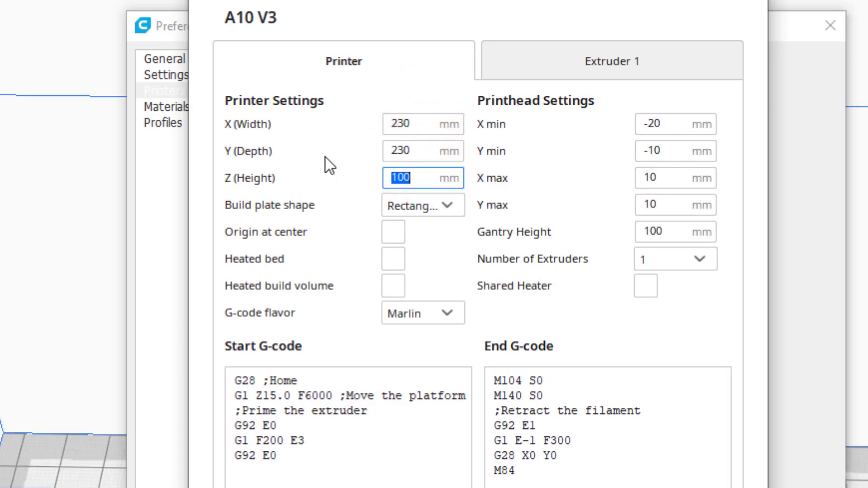
type("250")
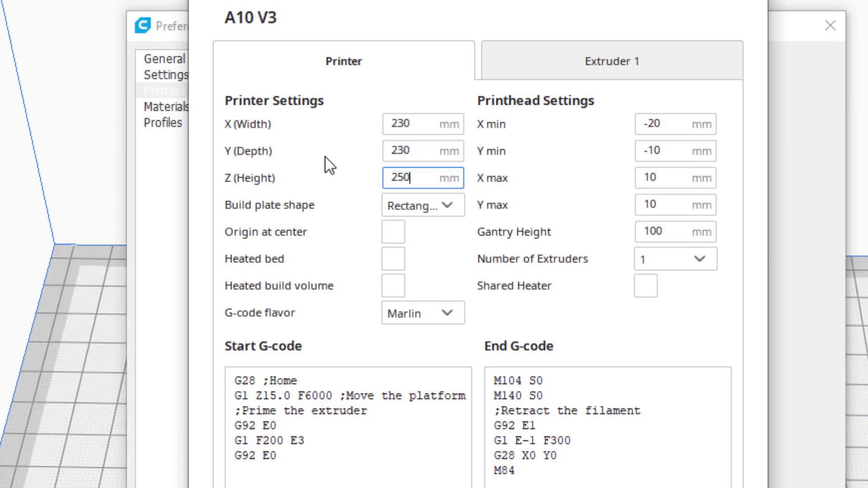
left_click(389, 263)
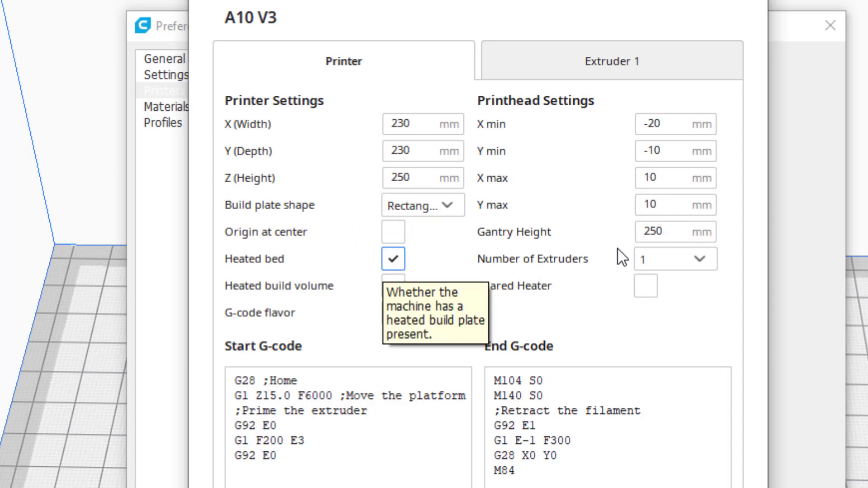
- Set the number of extruders to 5 and enable Shared Heater
left_click(670, 259)
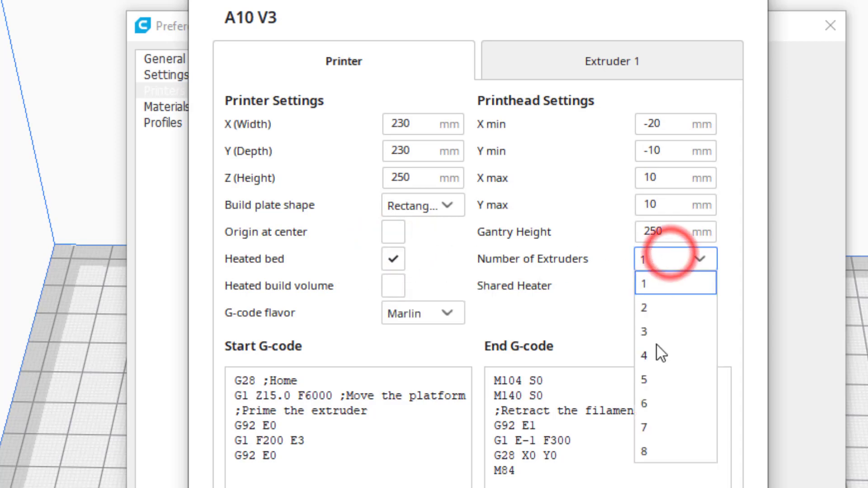
left_click(655, 377)
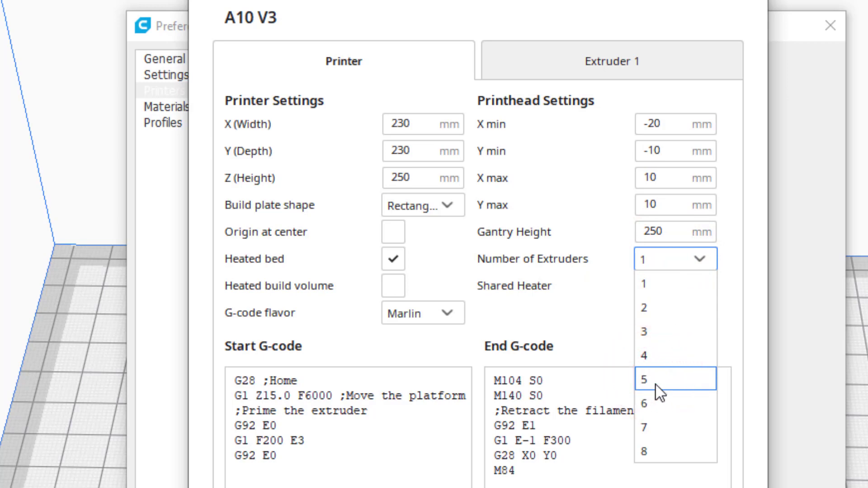
left_click(656, 380)
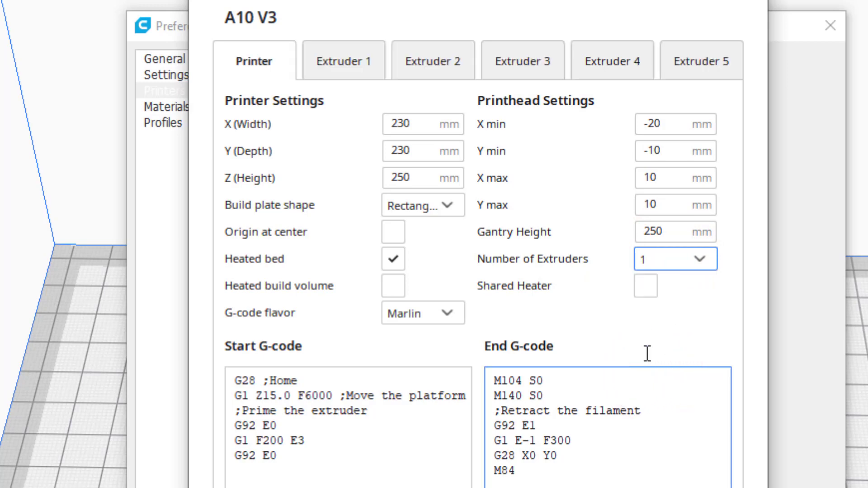
left_click(645, 290)
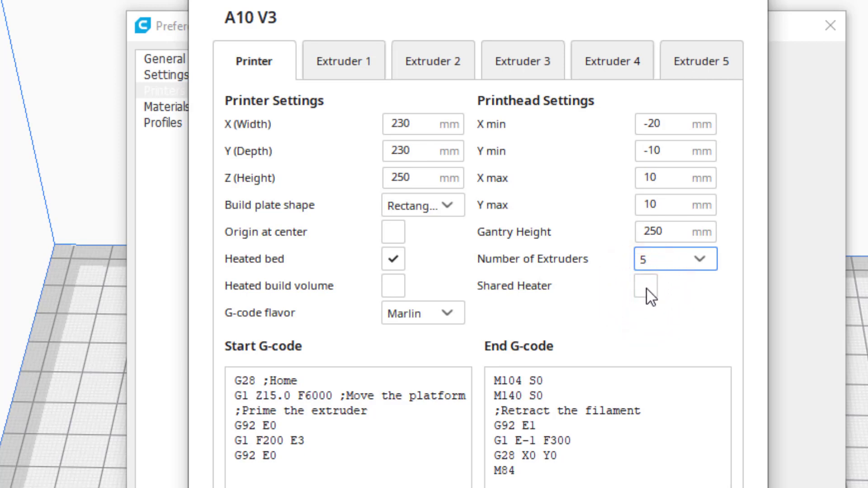
left_click(643, 291)
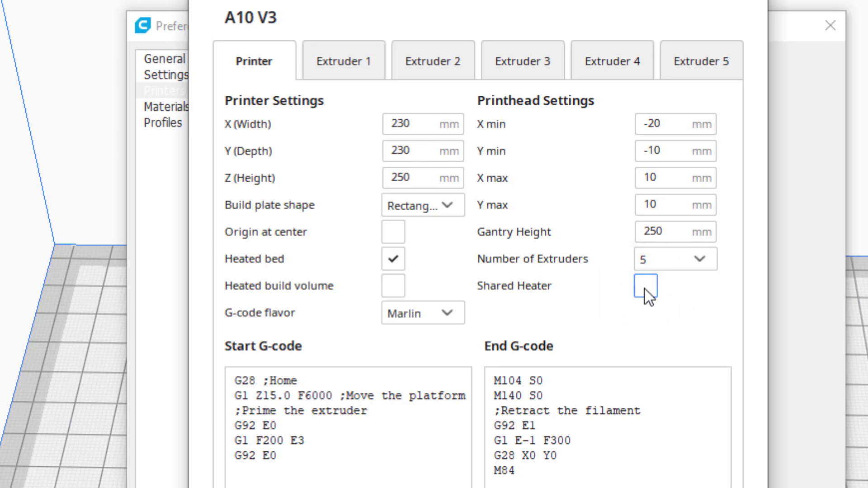
left_click(645, 289)
- Replace the Start G-code with the pasted mixing script defining T0–T4 ratios
key("ctrl+a")
type("G28 ;Home G1 Z5 ;move Z to 5 G92 E0 ;set e to 0 G1 E1 ;move move e 1 G92 E0 ;set e to 0 M163 S0 P1 M163 S1 P0 M164 S0 ;T0 = 100/0")
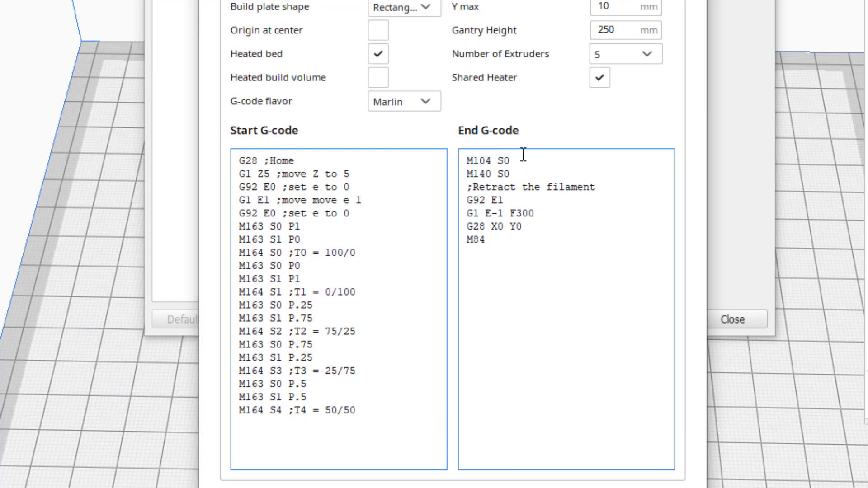
- Clear the old End G-code and paste the heat-off, retract and home commands
left_click(526, 282)
key("ctrl+a")
key("Delete")
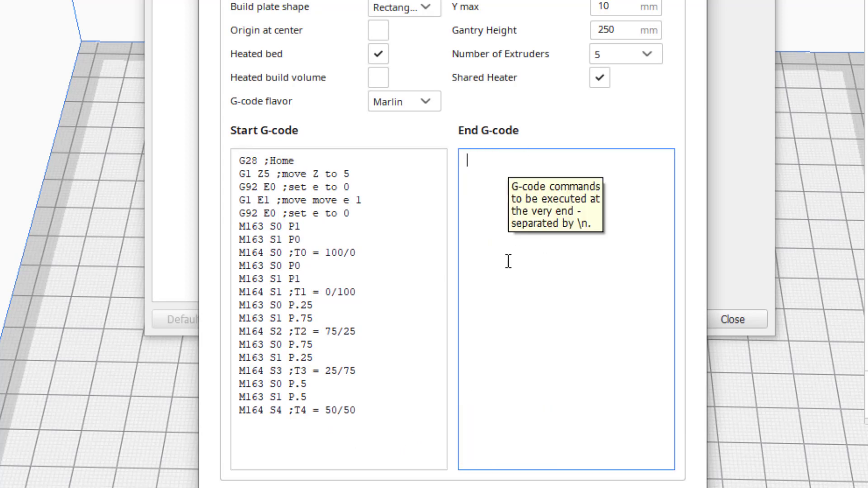
left_click(483, 188)
type("M104 S0 ;disable hotend heat M140 S0 ;disable bed head G92 E1 ;set e to 1 G1 E-1 ;move to e -1 G28 X0 Y0")
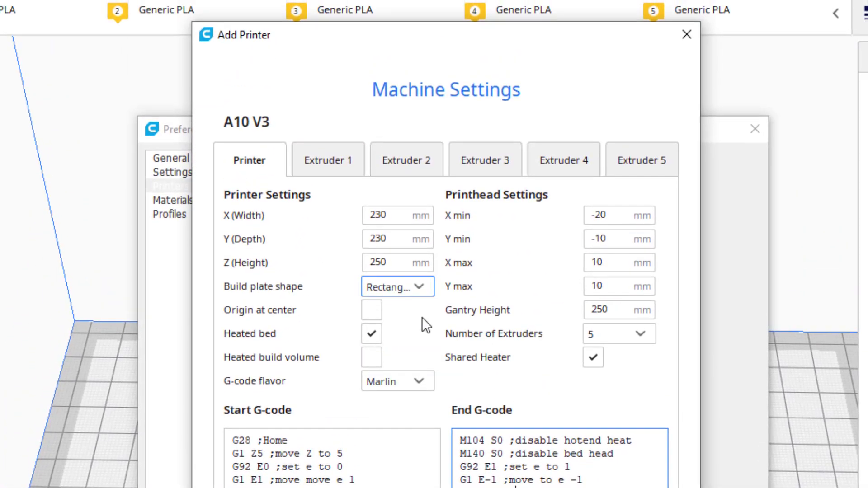
- Change the compatible material diameter from 2.85 to 1.75 mm for Extruders 1 and 2
left_click(331, 165)
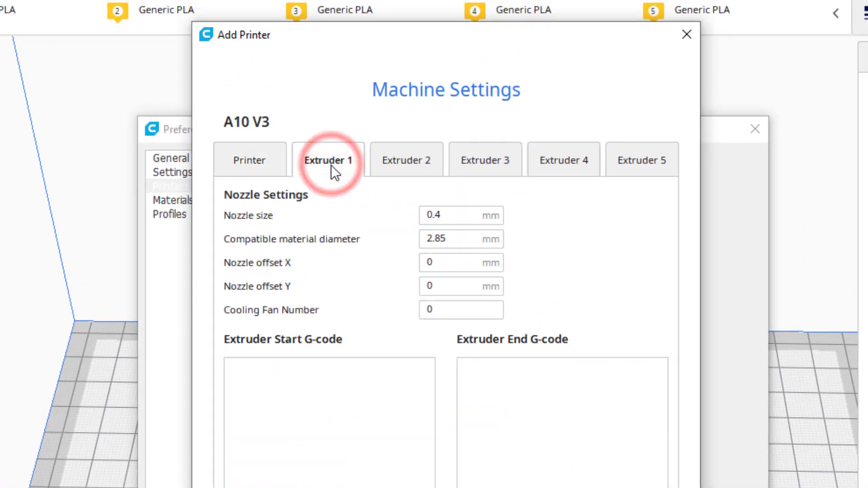
left_click_drag(459, 239, 401, 246)
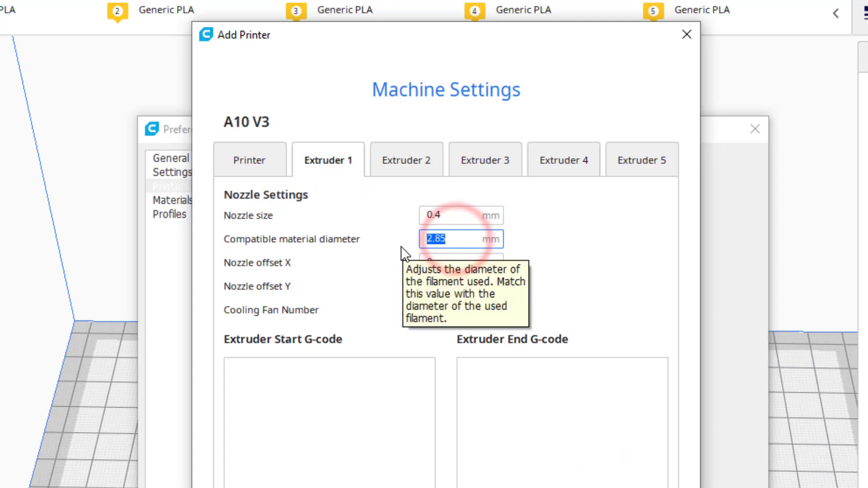
type("1")
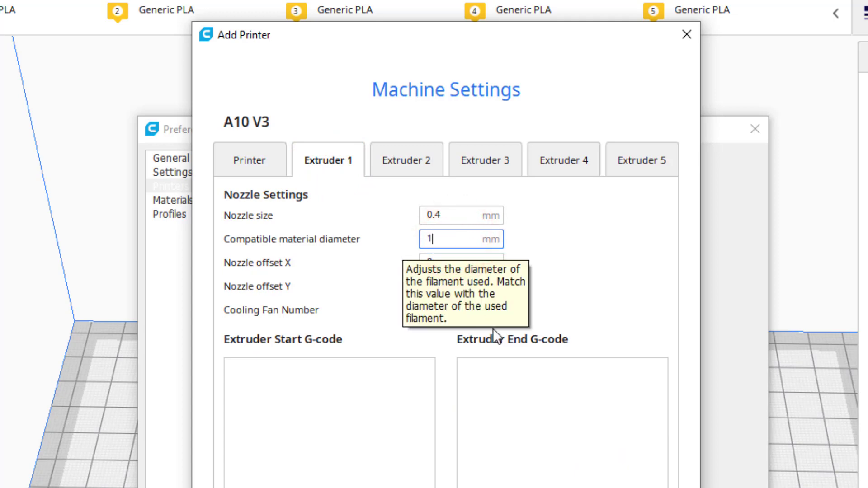
type(".75")
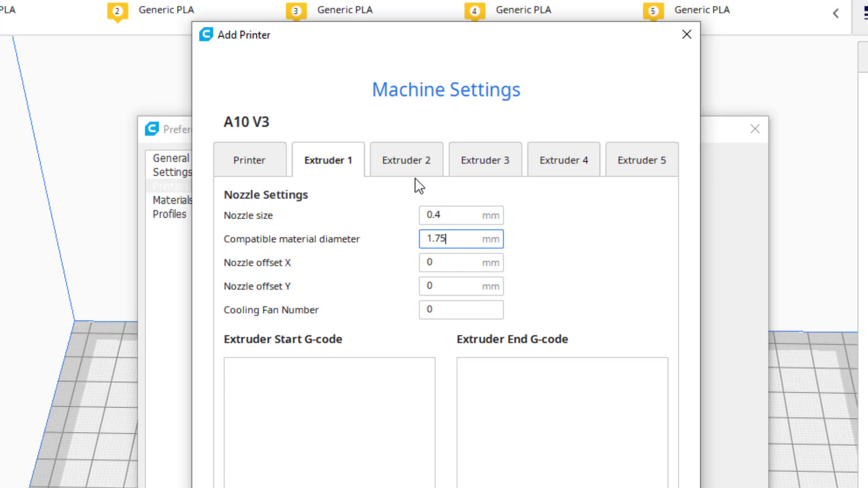
left_click(407, 162)
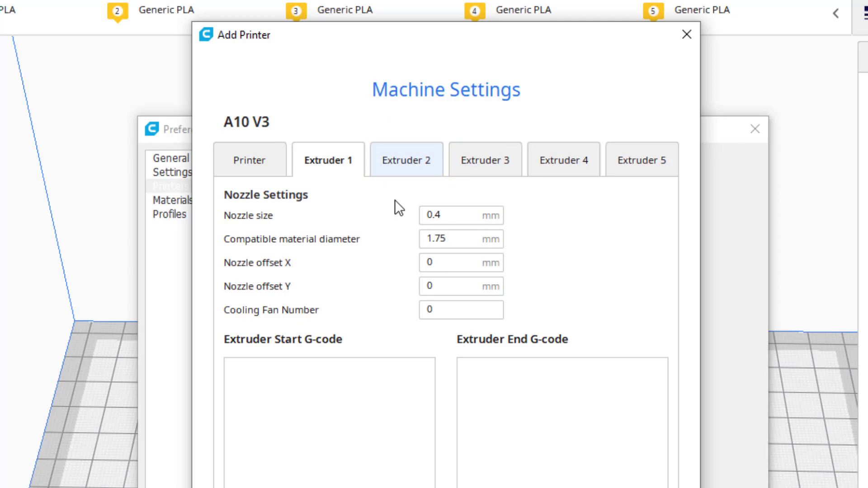
left_click(410, 161)
double_click(454, 240)
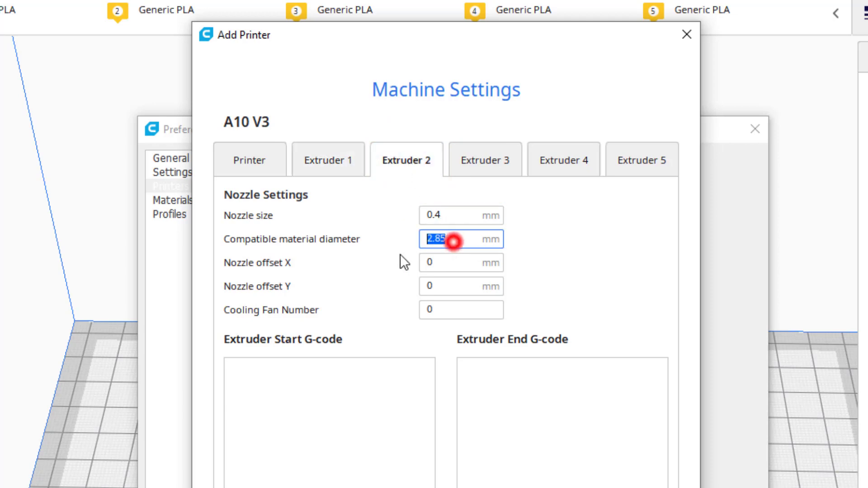
type("1.75")
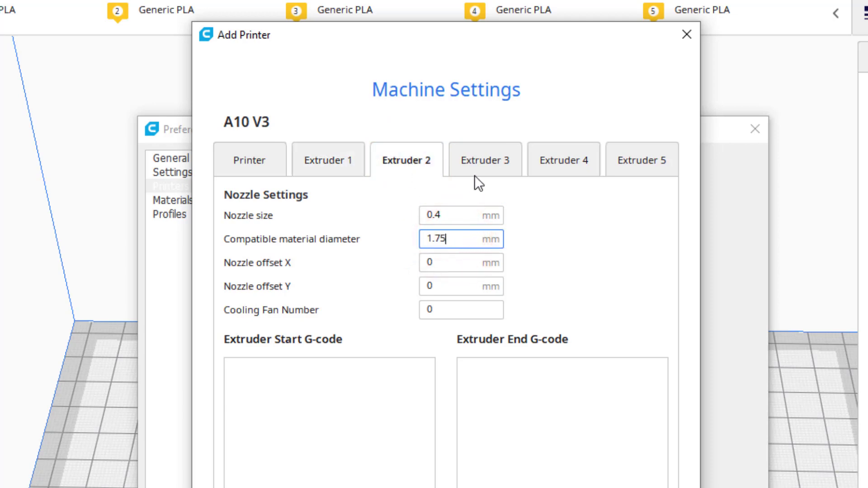
- Check Extruder 3, then set 1.75 mm material diameter on Extruders 4 and 5
left_click(479, 162)
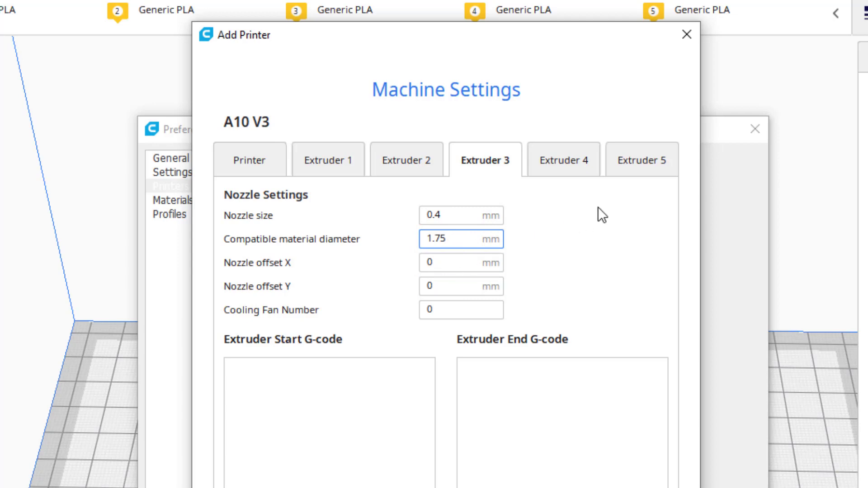
left_click(568, 164)
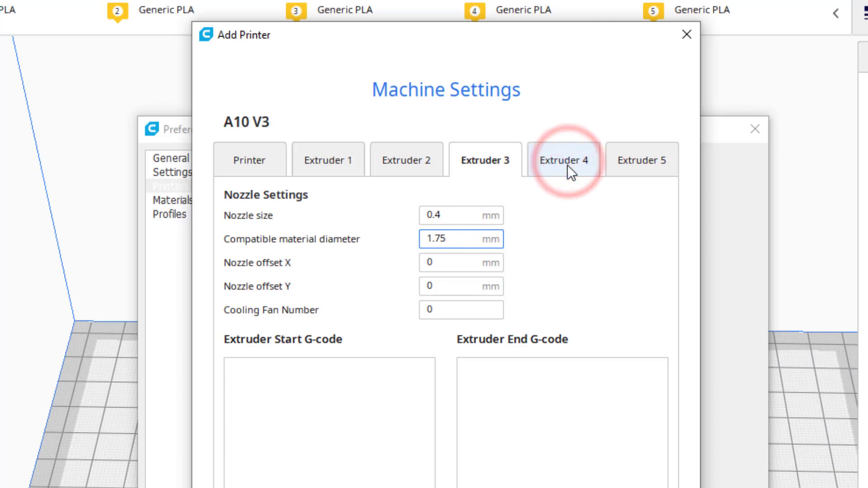
double_click(446, 244)
type("1.75")
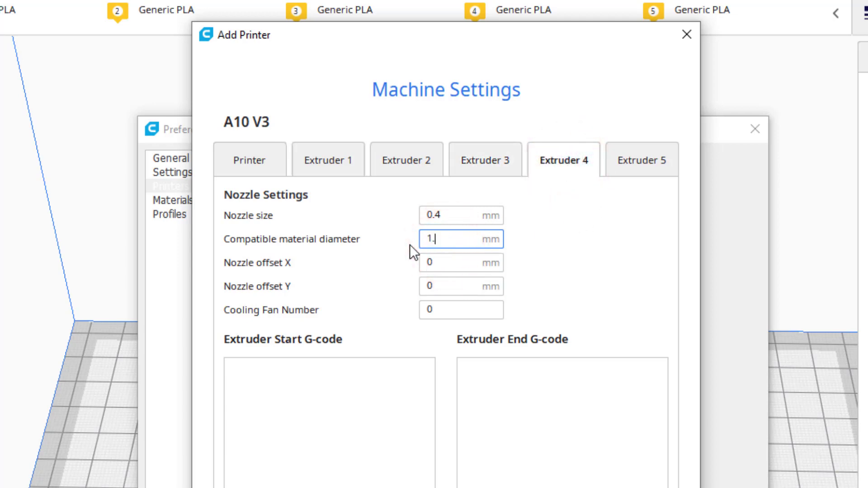
left_click(590, 210)
left_click(657, 164)
double_click(446, 239)
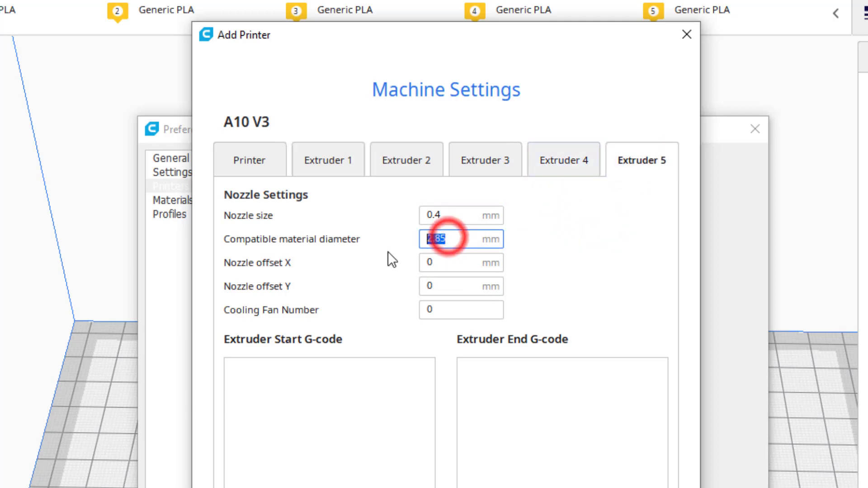
type("1.75")
left_click(574, 228)
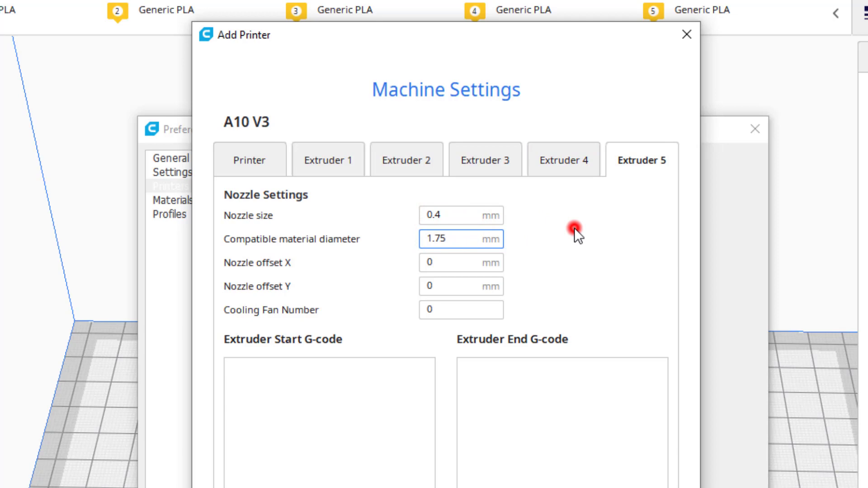
- Go back through all five extruder tabs to verify the 1.75 mm diameter
left_click(566, 160)
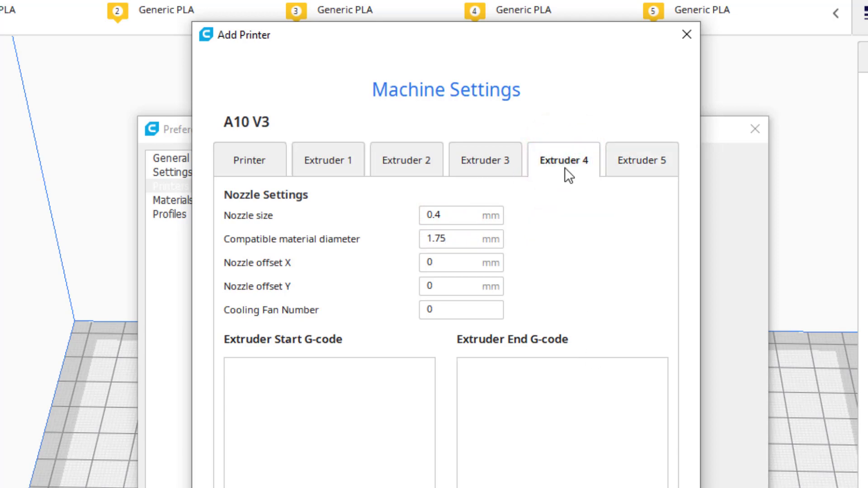
left_click(477, 162)
left_click(395, 165)
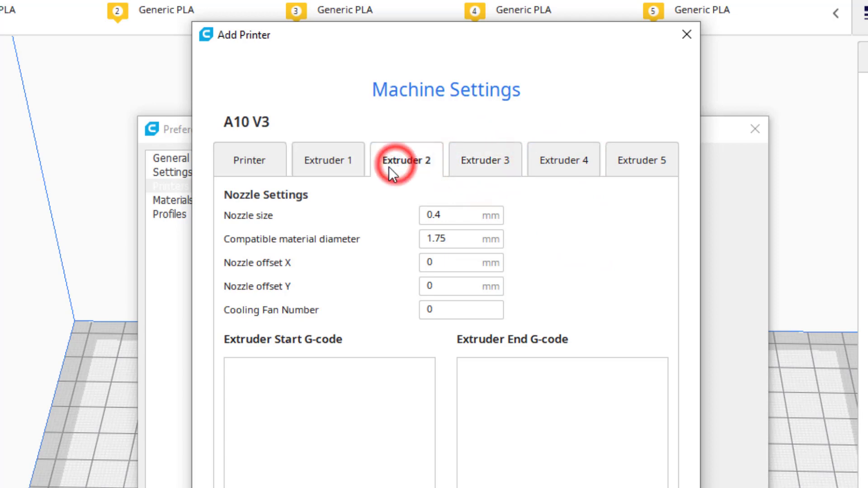
left_click(316, 169)
left_click(407, 161)
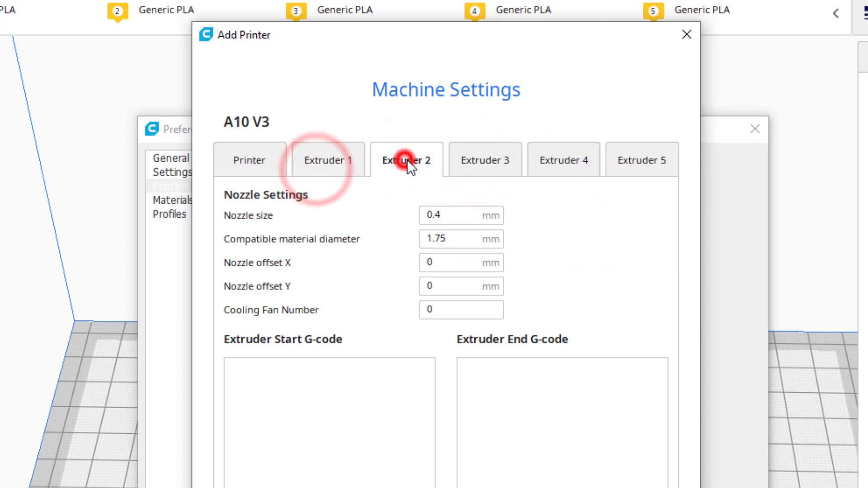
left_click(474, 150)
left_click(560, 150)
left_click(639, 160)
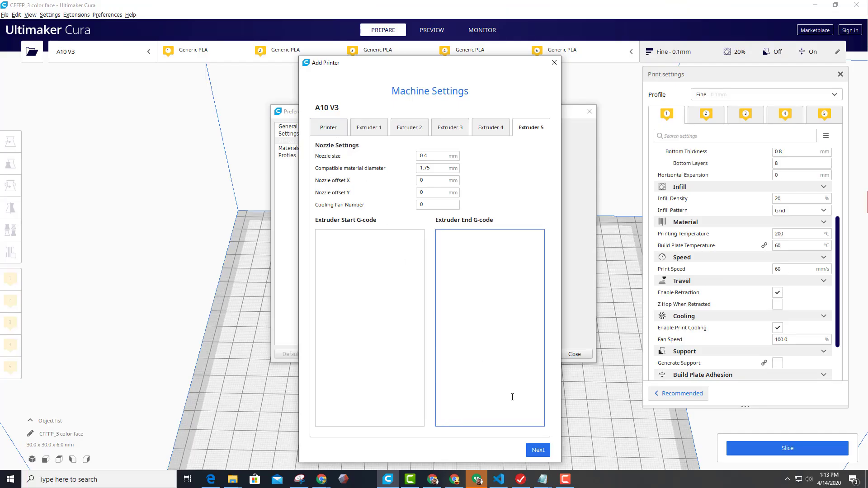
- Close Machine Settings and Preferences, then open the extruder and material panel
left_click(538, 450)
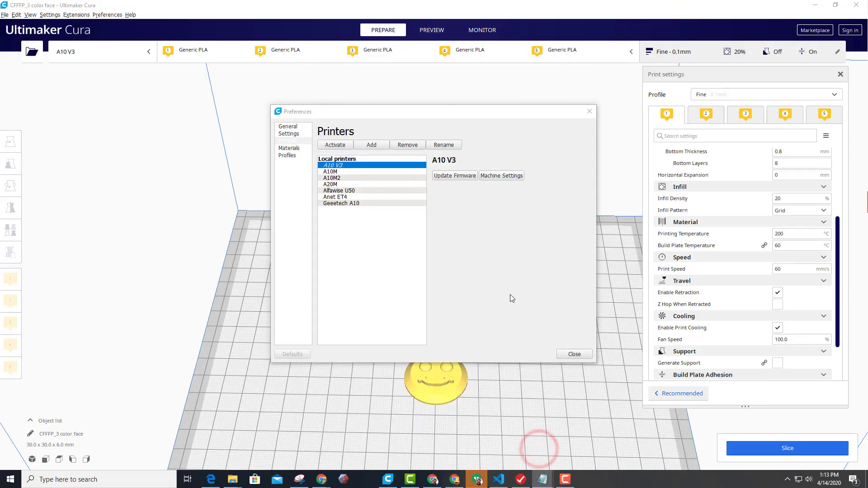
left_click(583, 355)
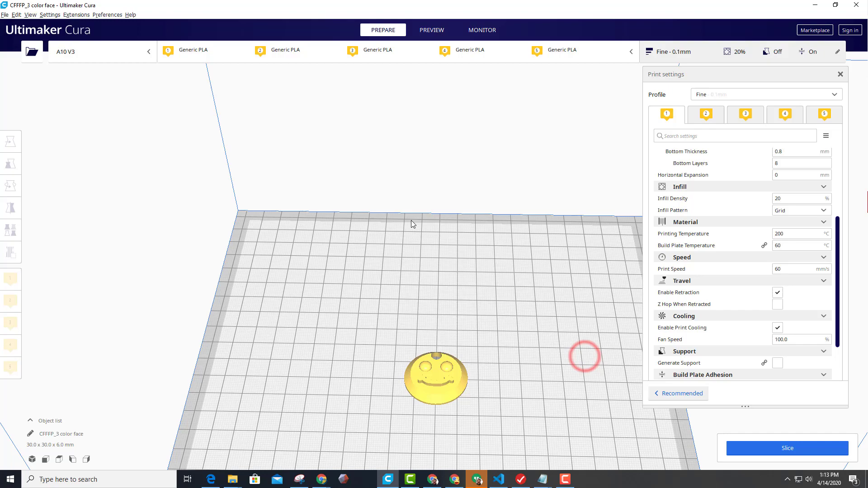
right_click_drag(305, 407, 364, 386)
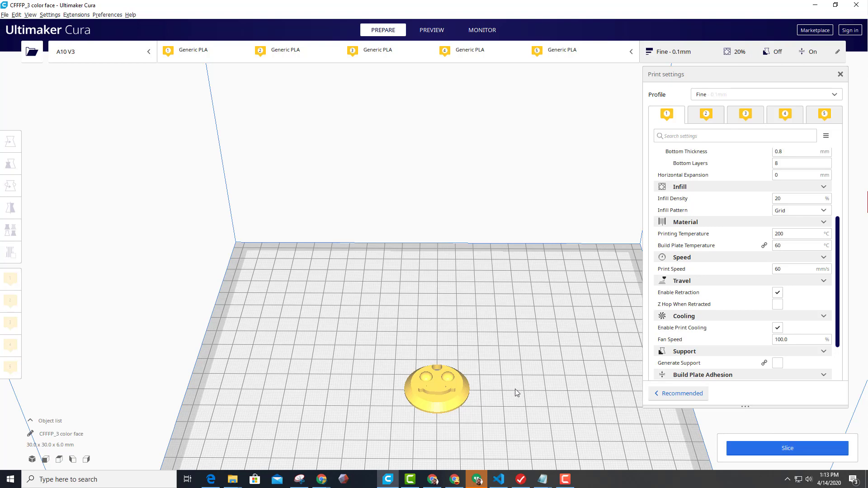
right_click_drag(515, 390, 480, 393)
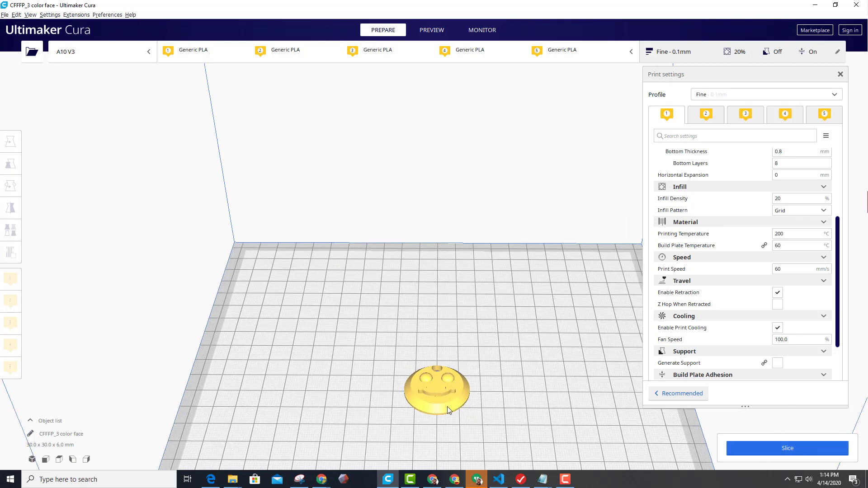
left_click(174, 56)
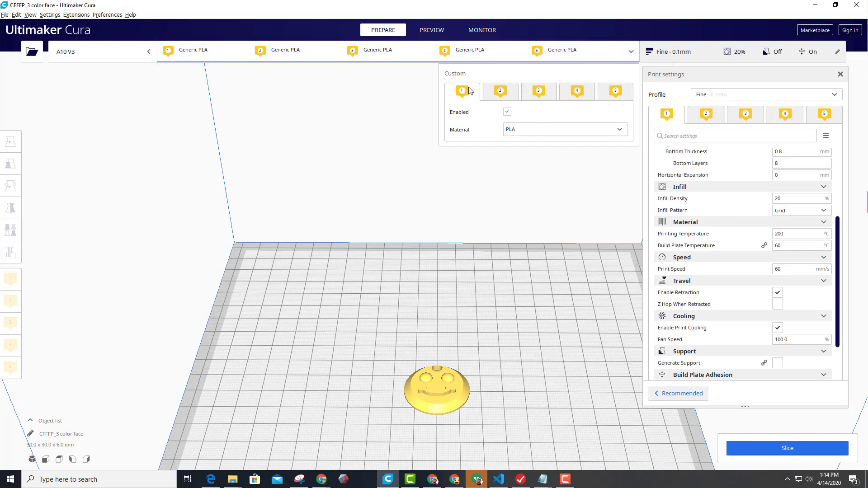
- Set extruder 1's material to Generic PLA white
left_click(546, 130)
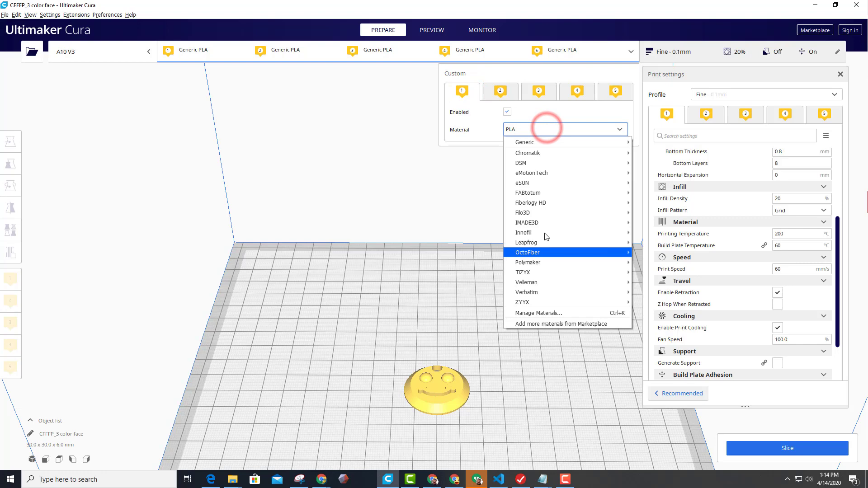
left_click(546, 142)
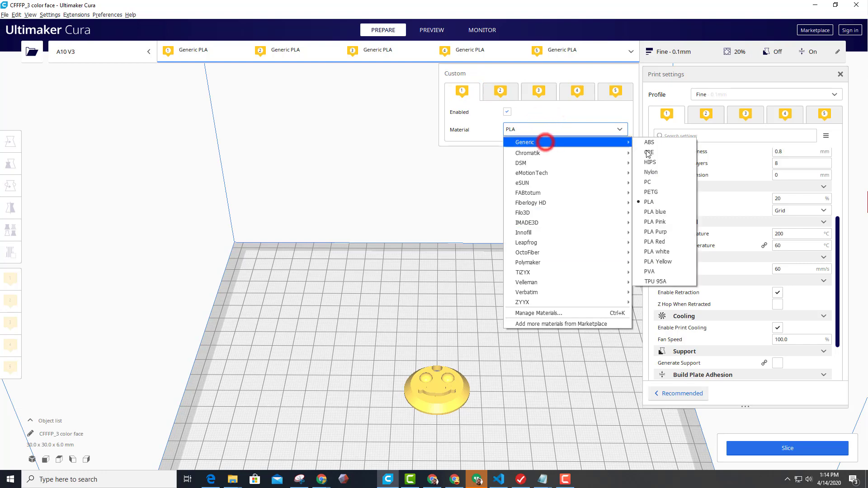
left_click(655, 261)
left_click(656, 251)
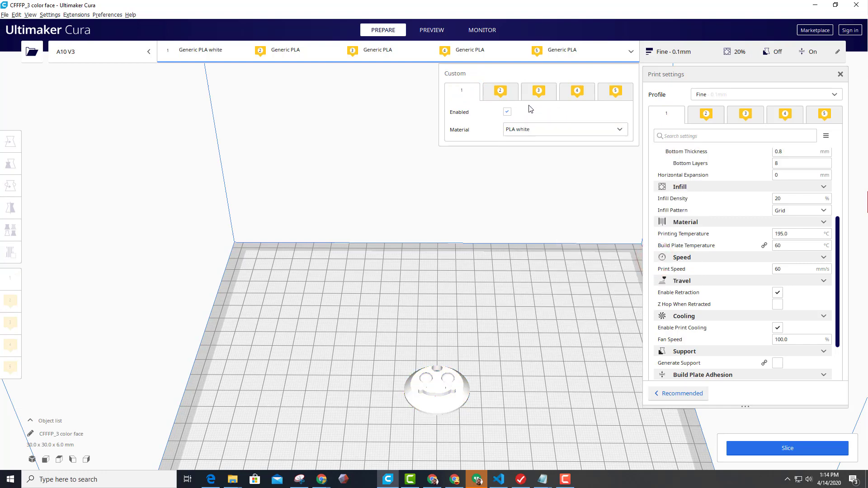
- Set extruder 2's material to Generic PLA Red
left_click(499, 93)
left_click(527, 128)
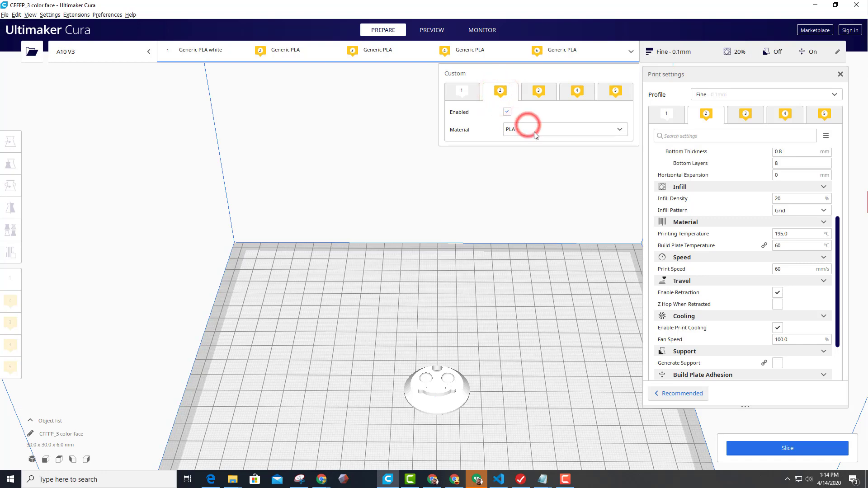
left_click(620, 130)
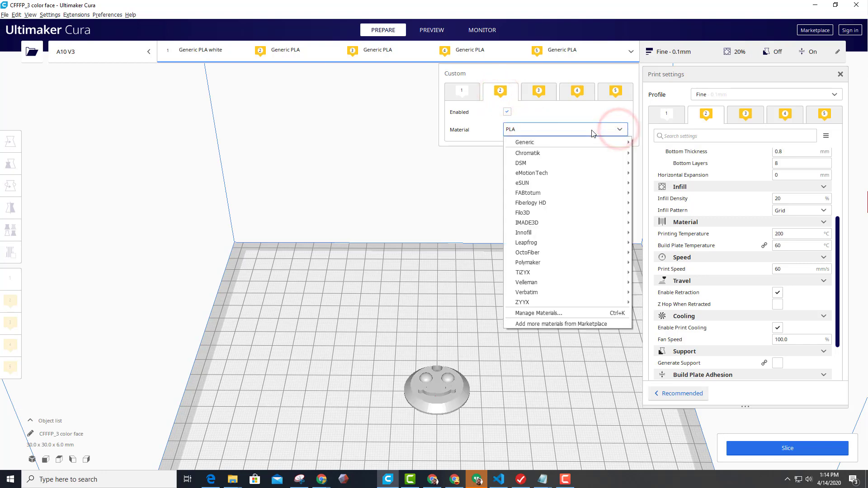
mouse_move(580, 144)
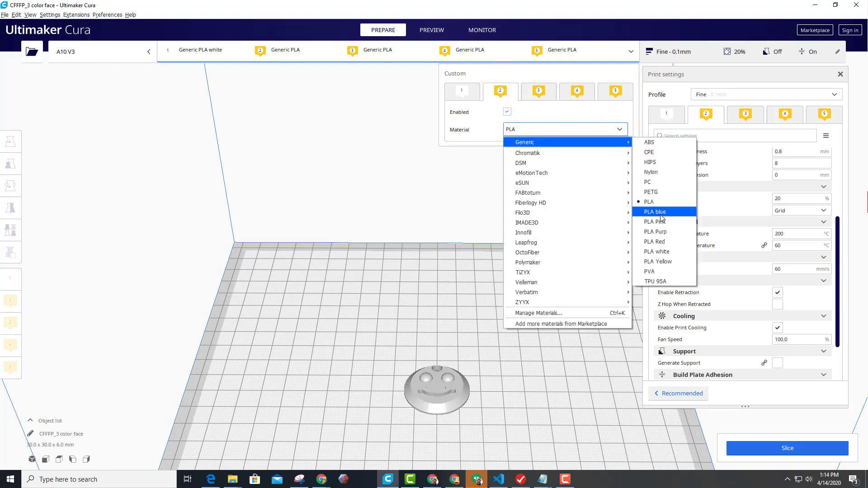
left_click(662, 243)
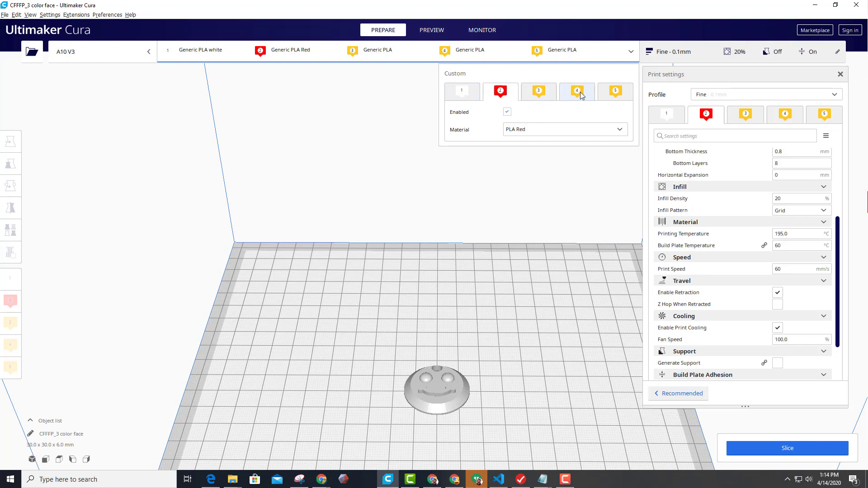
- Set extruder 5's material to Generic PLA Pink
left_click(617, 93)
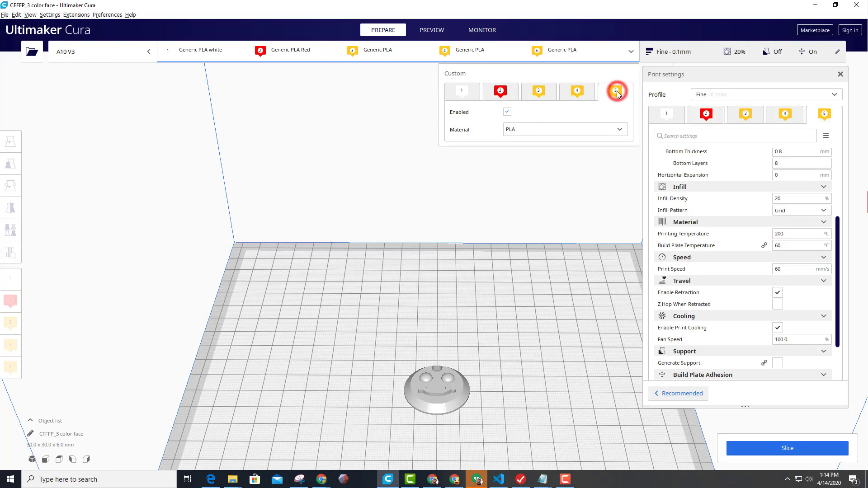
left_click(620, 131)
left_click(621, 131)
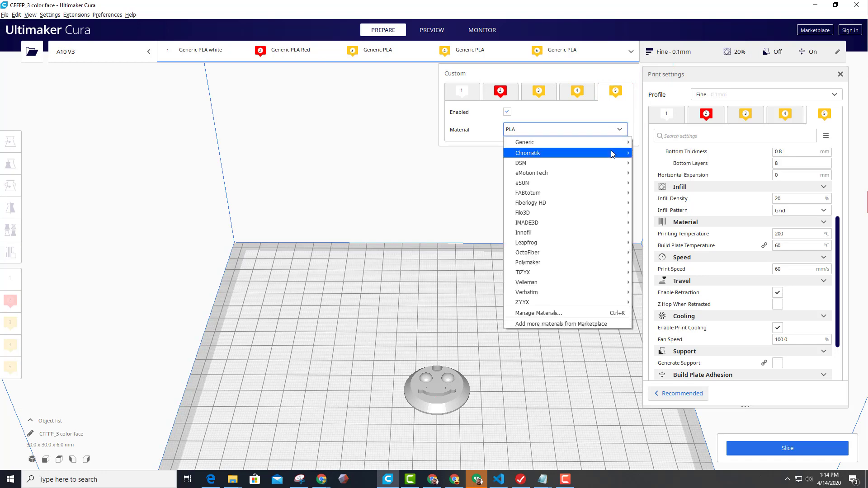
mouse_move(619, 145)
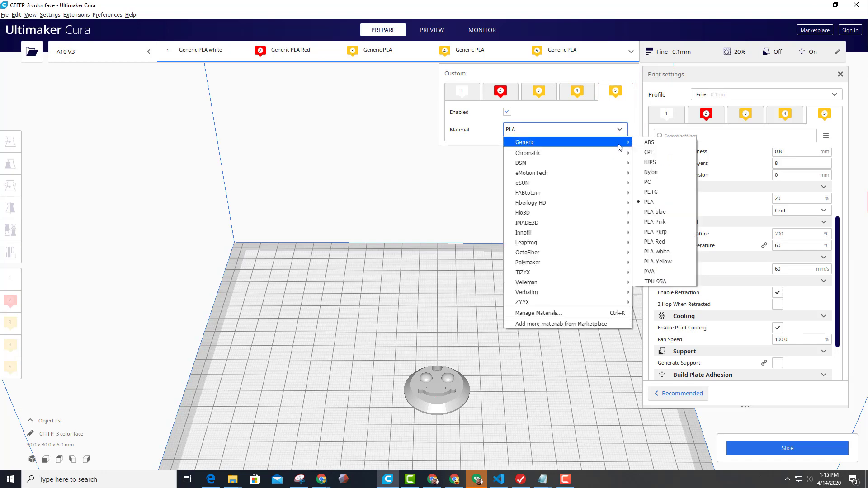
left_click(657, 221)
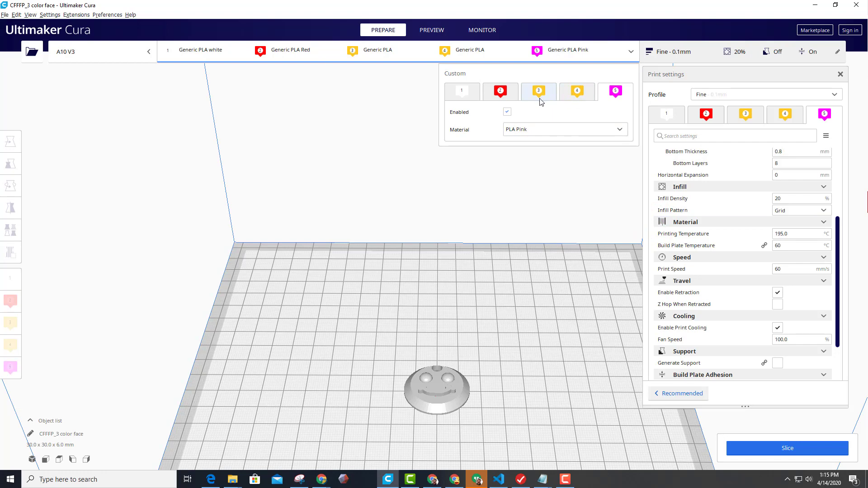
left_click(558, 129)
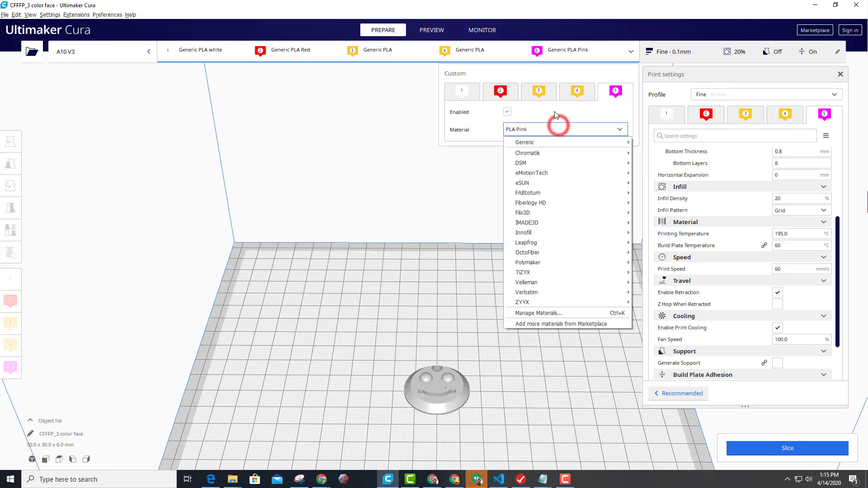
- Duplicate Generic PLA in Manage Materials and rename the copy to 'PLA pinkish'
left_click(554, 313)
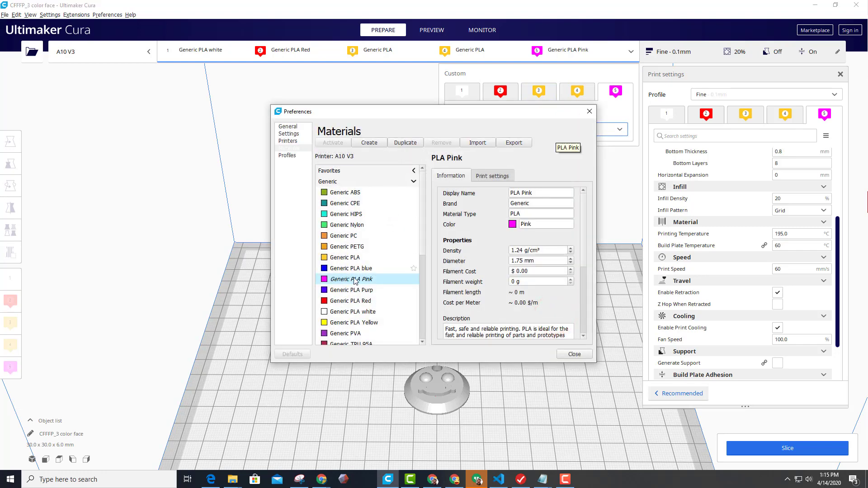
left_click(347, 257)
left_click(405, 143)
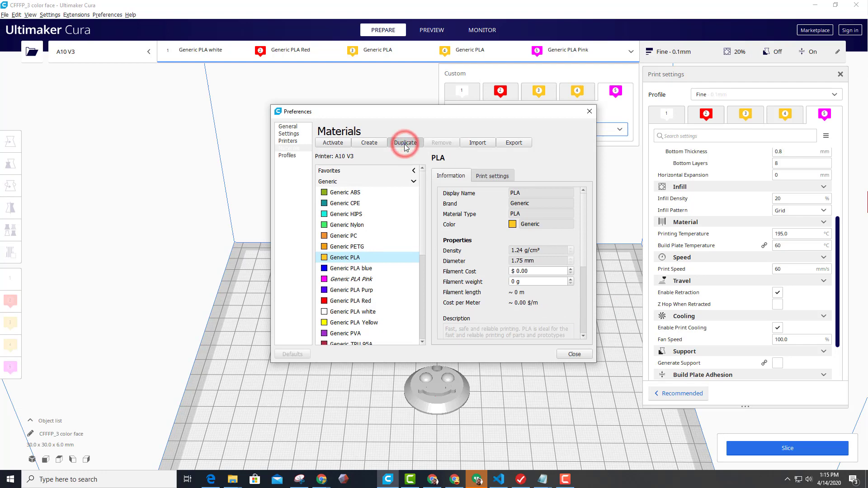
left_click(538, 190)
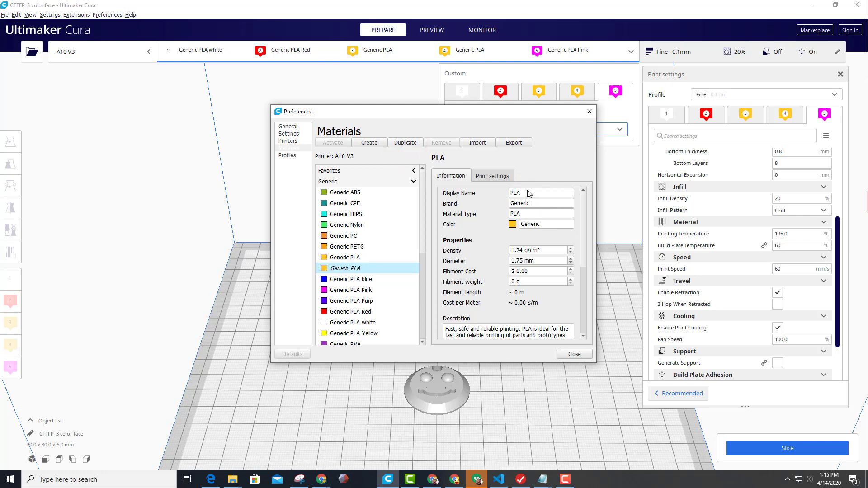
left_click(528, 193)
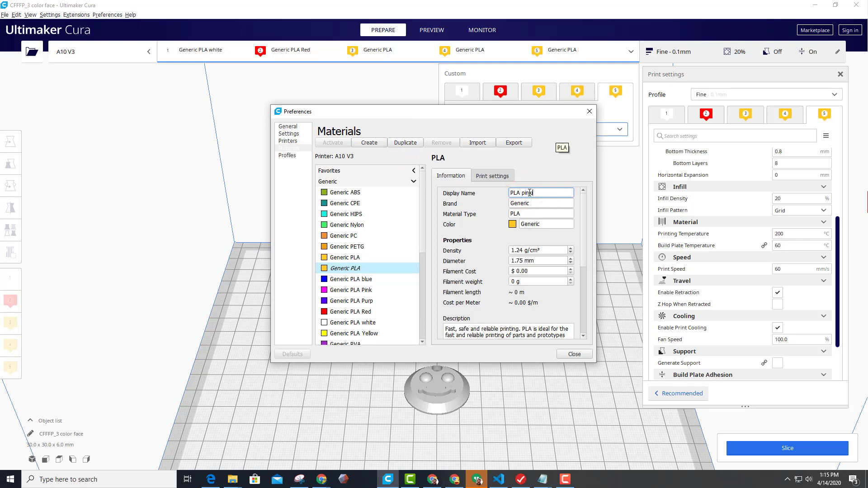
- Set the PLA pinkish colour to light pink #ffaaff and close the materials preferences
left_click(513, 224)
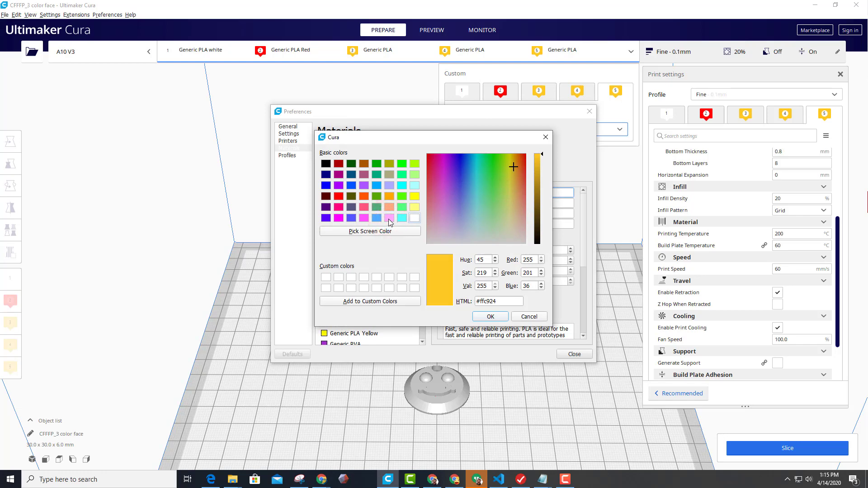
left_click(390, 218)
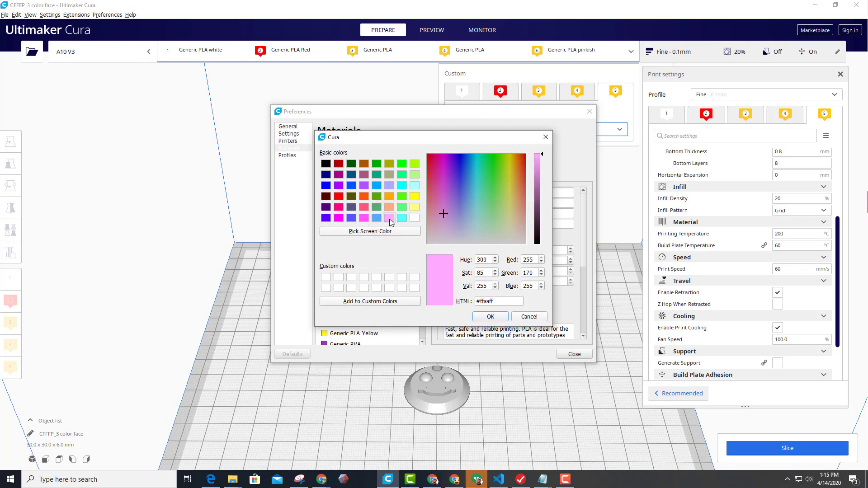
left_click(479, 316)
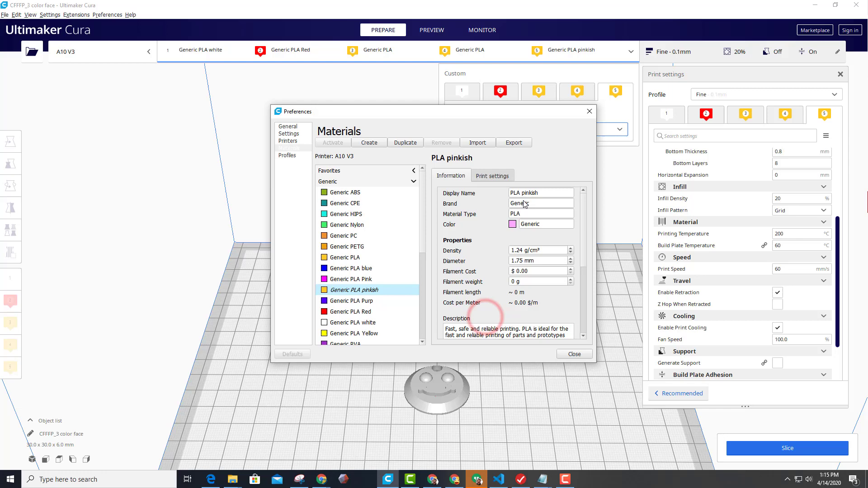
left_click(575, 355)
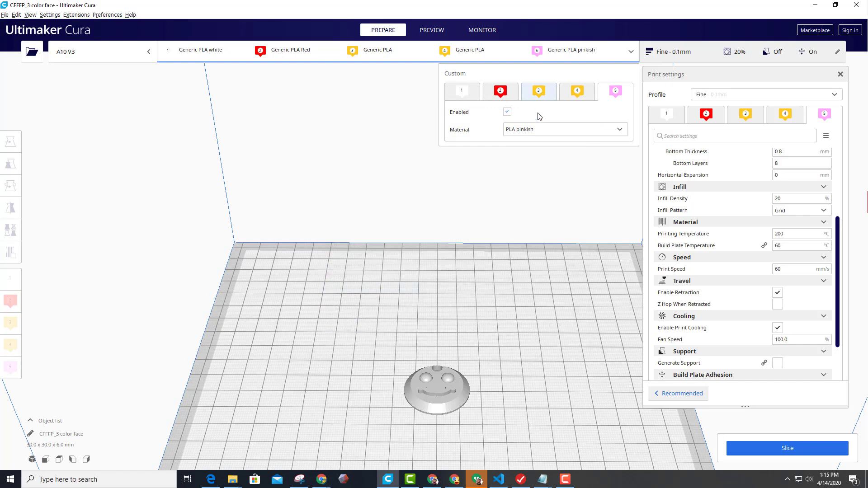
- Set extruder 5's material back to Generic PLA Pink
left_click(544, 129)
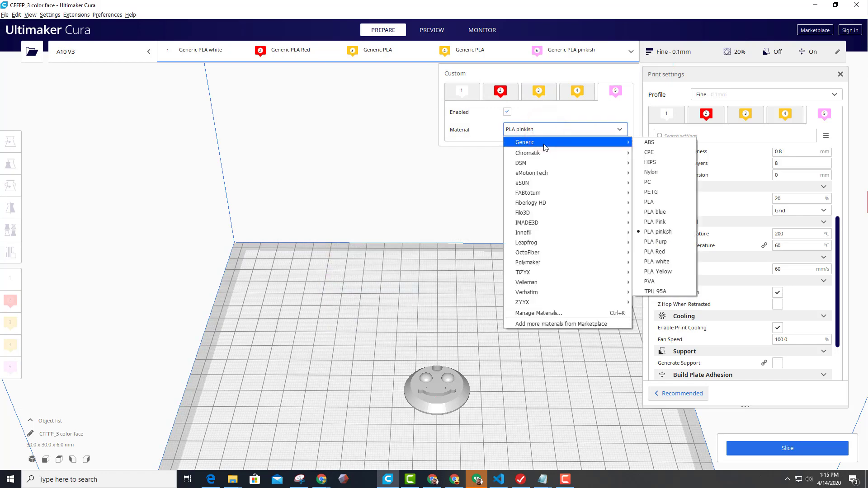
mouse_move(618, 145)
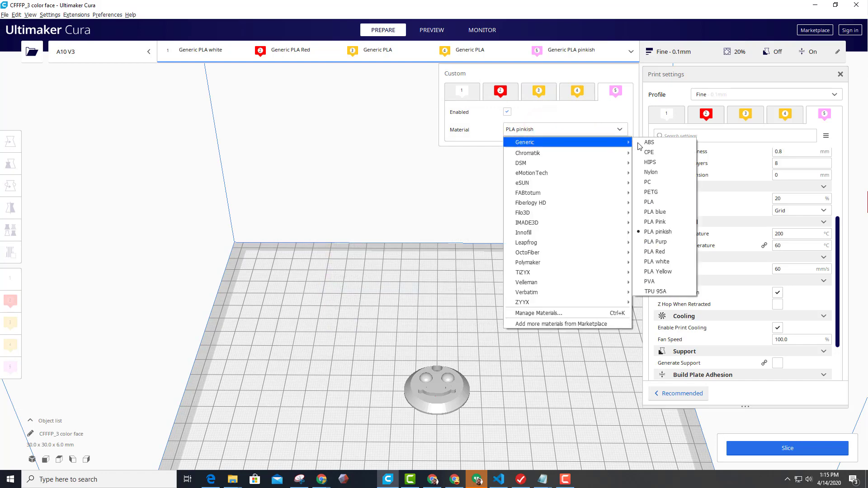
left_click(659, 231)
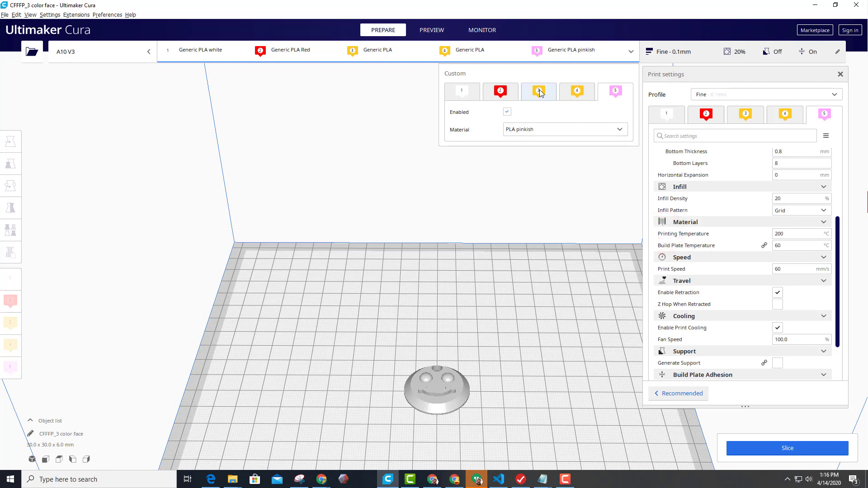
left_click(620, 130)
mouse_move(606, 145)
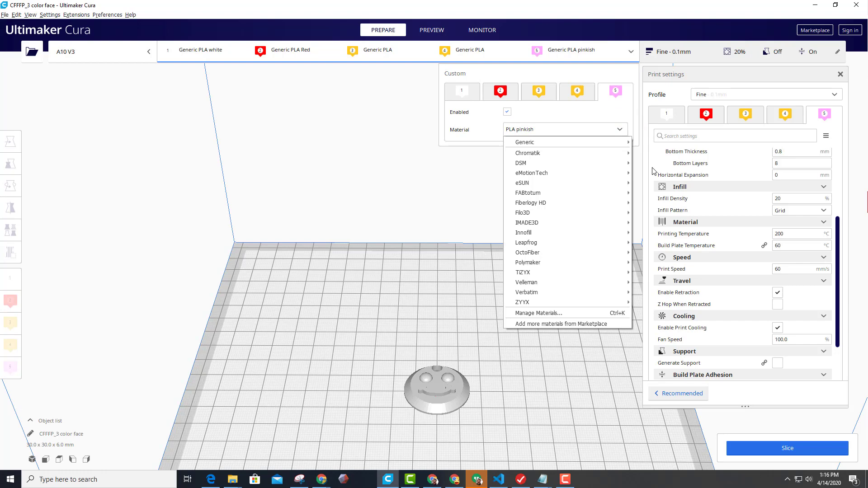
left_click(657, 221)
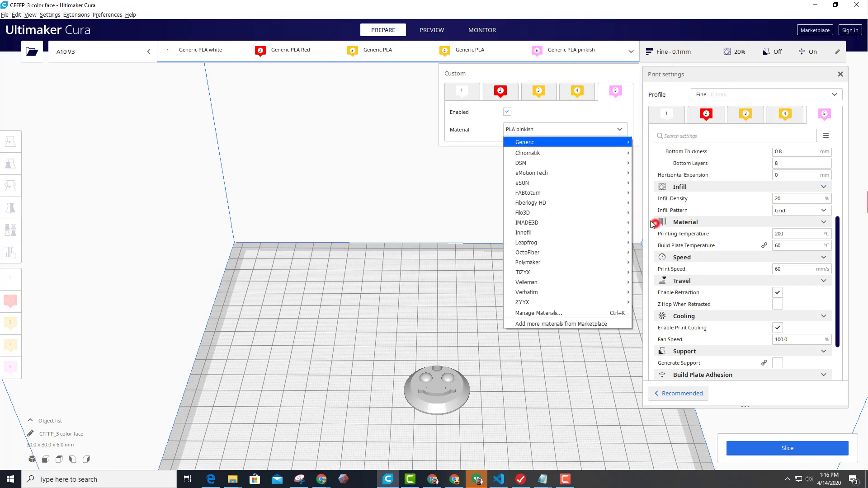
- Assign Generic PLA pinkish as extruder 3's material
left_click(538, 92)
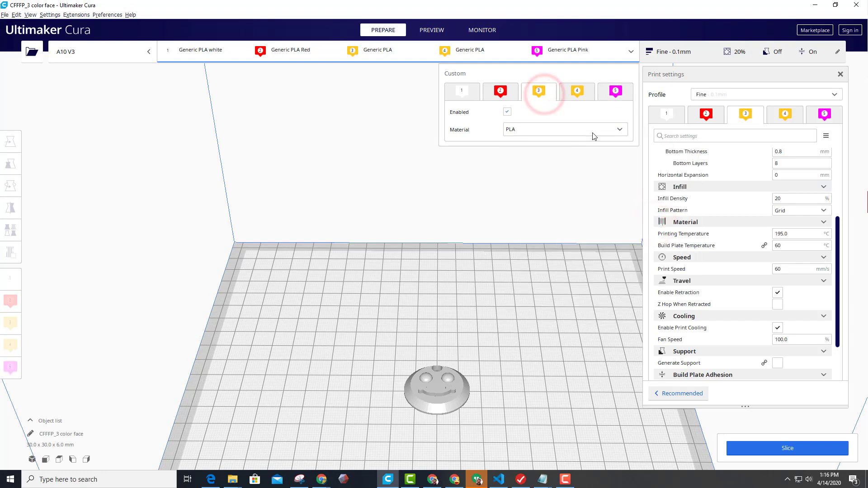
left_click(620, 131)
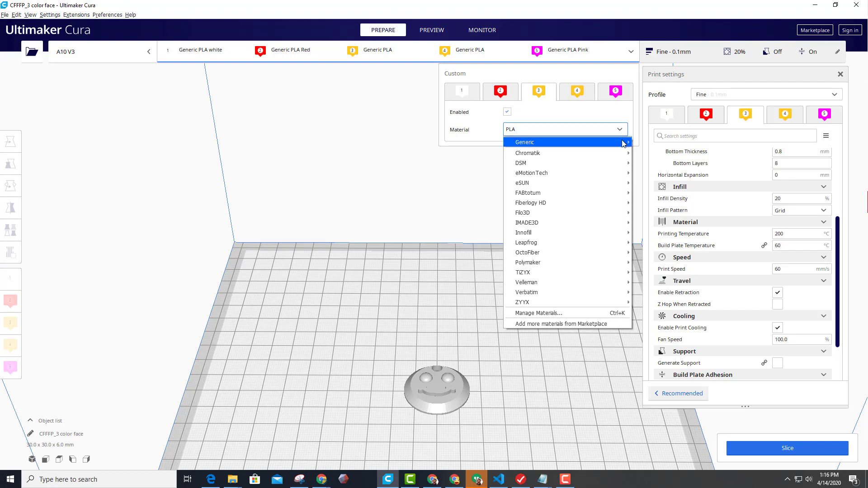
mouse_move(626, 144)
left_click(655, 161)
left_click(496, 377)
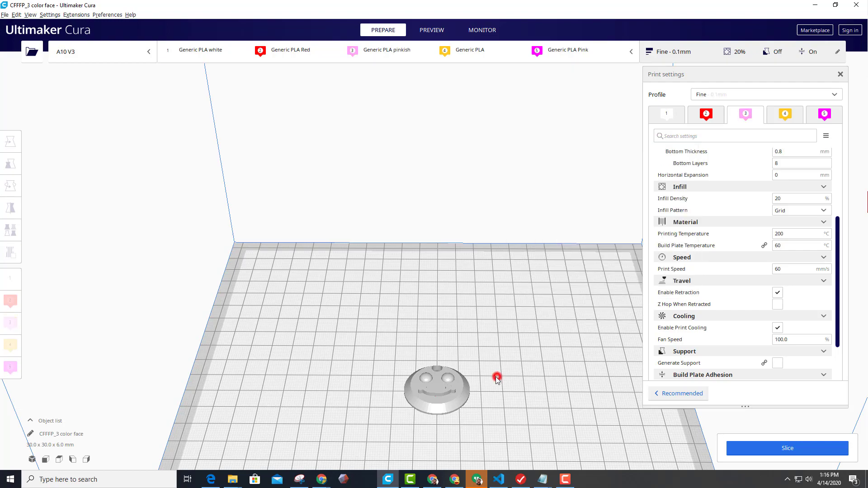
- Assign the whole smiley model to extruder 2 (red PLA)
right_click_drag(493, 409, 406, 411)
left_click(413, 419)
left_click(406, 411)
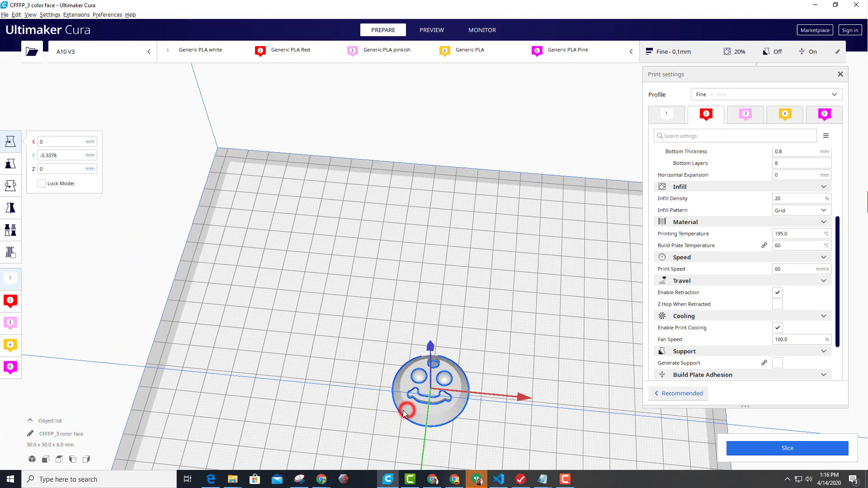
left_click(10, 303)
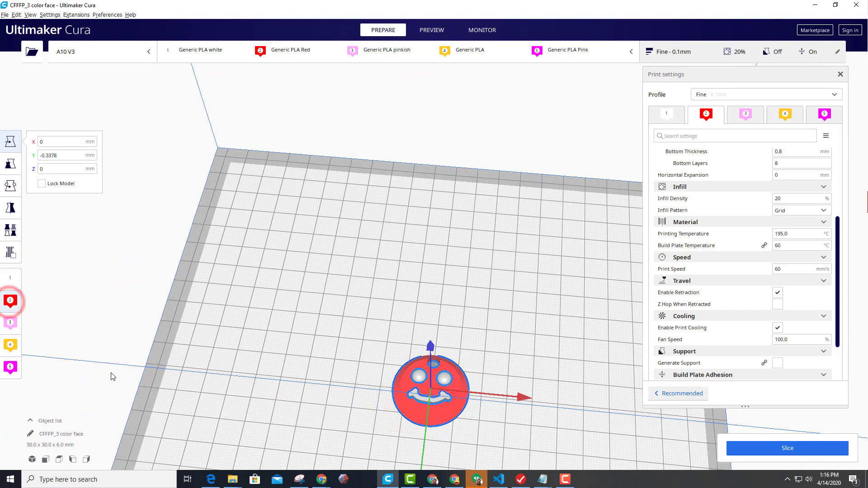
- Keep the eyes on extruder 1 (white) and put the mouth on extruder 5 (pink)
left_click(420, 378)
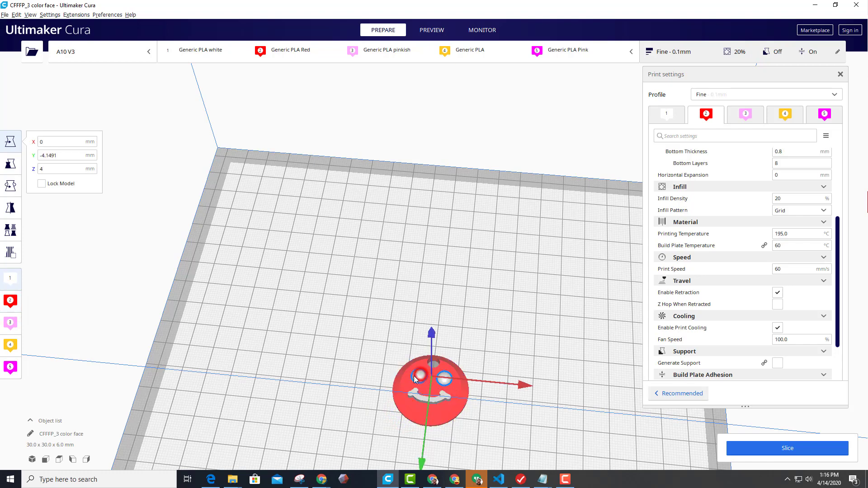
left_click(10, 279)
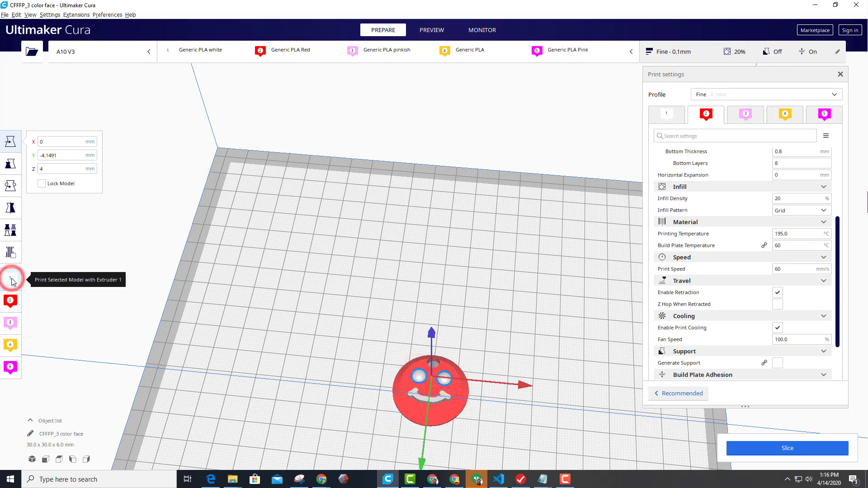
left_click(423, 404)
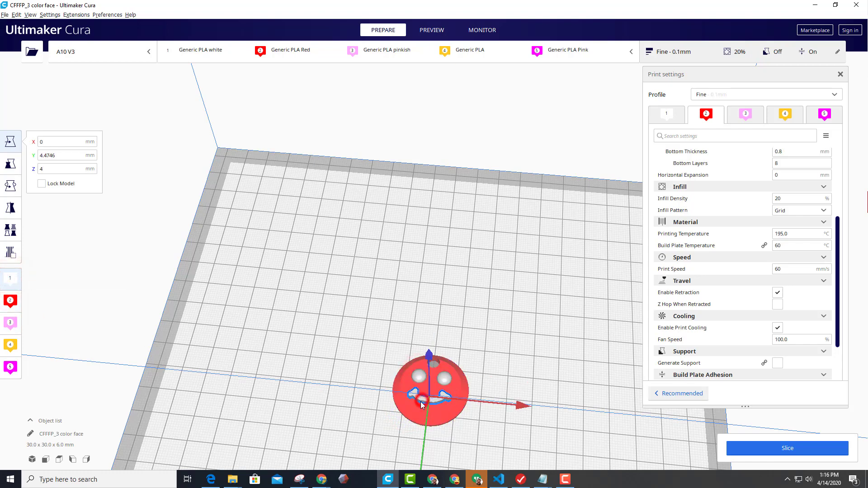
left_click(10, 367)
right_click_drag(270, 375, 333, 374)
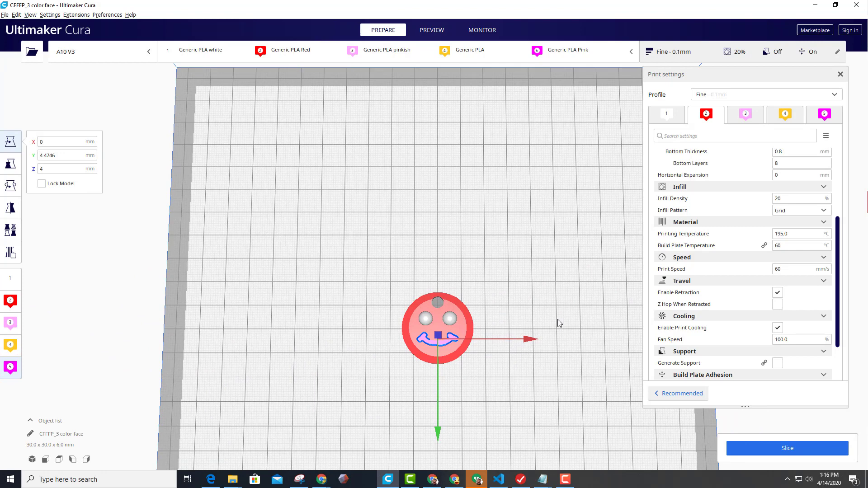
- Switch the quality profile to Extra Fast - 0.3mm
left_click(833, 92)
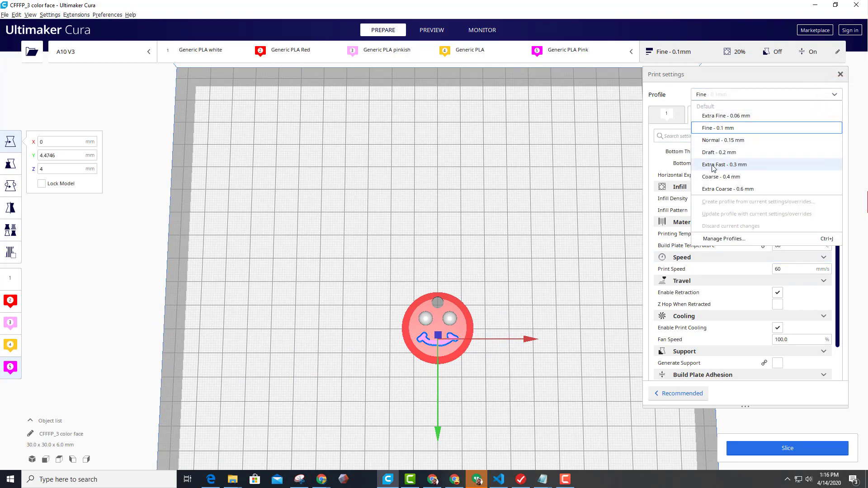
left_click(730, 166)
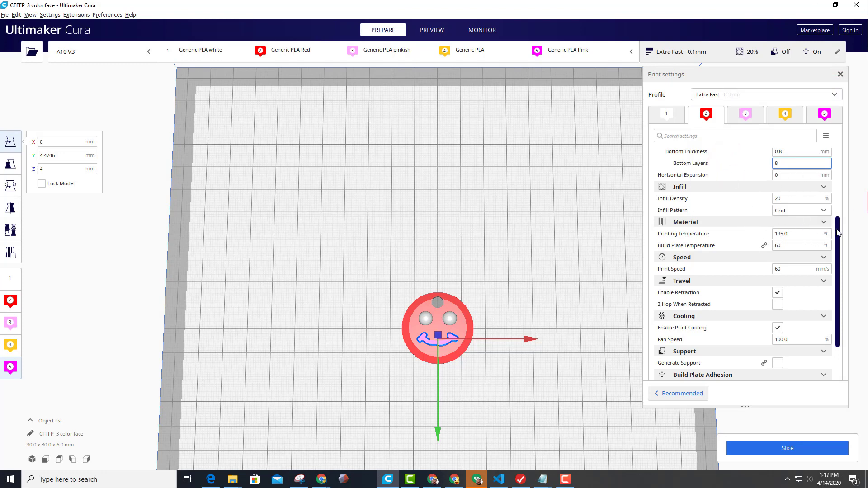
scroll(796, 217, "down", 2)
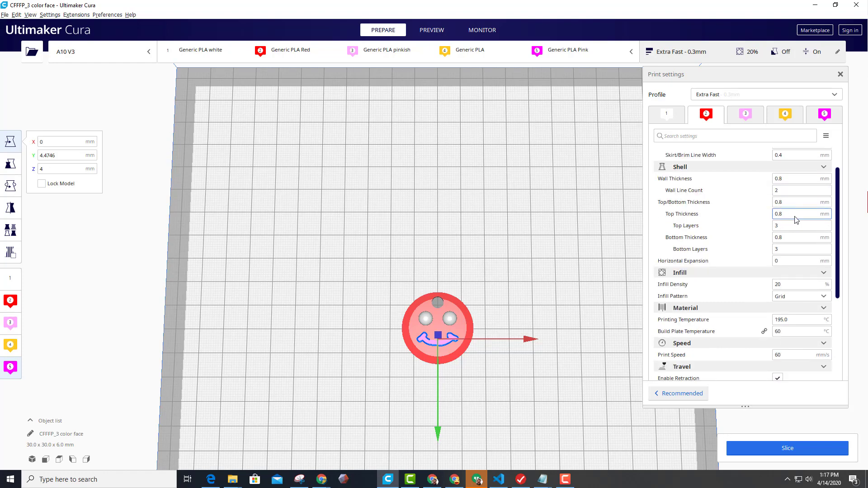
scroll(796, 221, "down", 3)
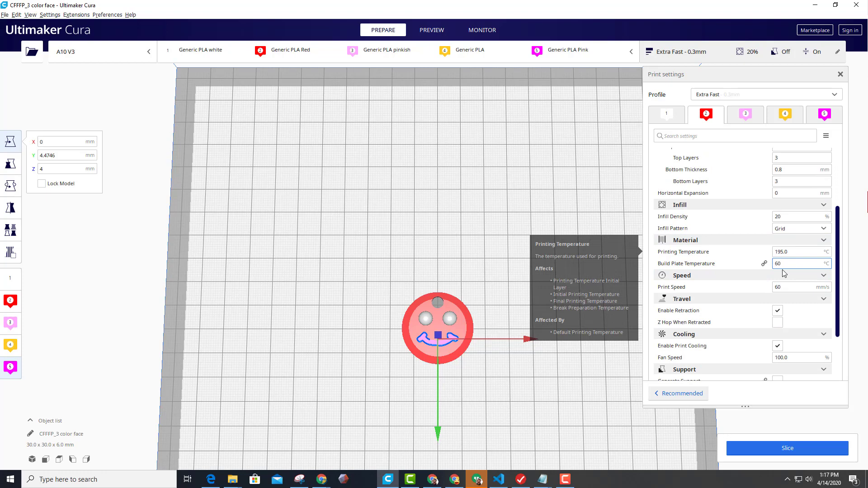
scroll(792, 260, "down", 2)
scroll(755, 266, "down", 2)
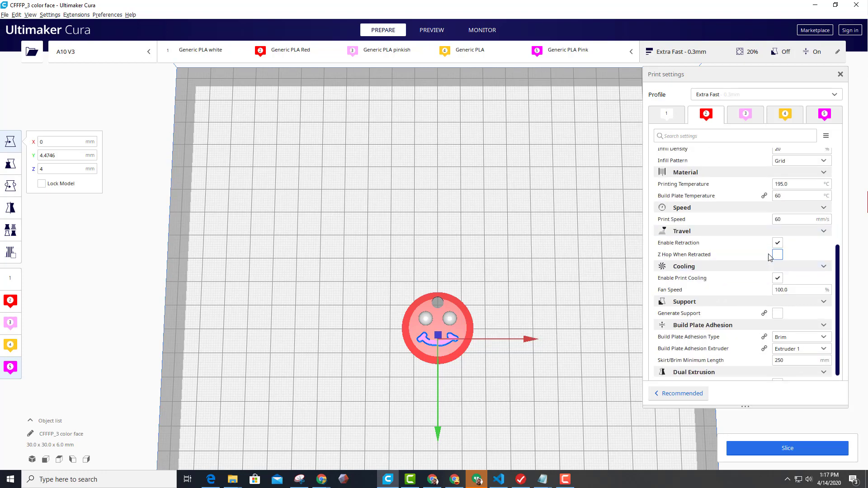
scroll(760, 256, "down", 1)
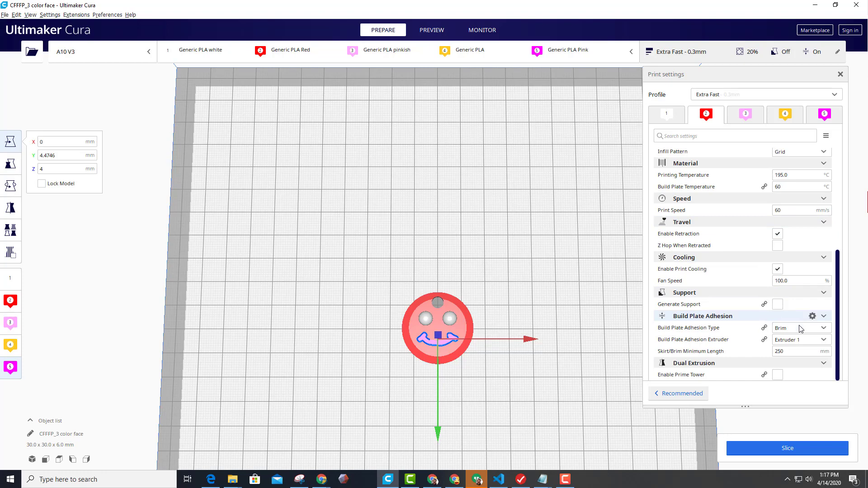
- Change build plate adhesion from Brim to Skirt with 4 lines at 10 mm distance
left_click(822, 328)
left_click(793, 340)
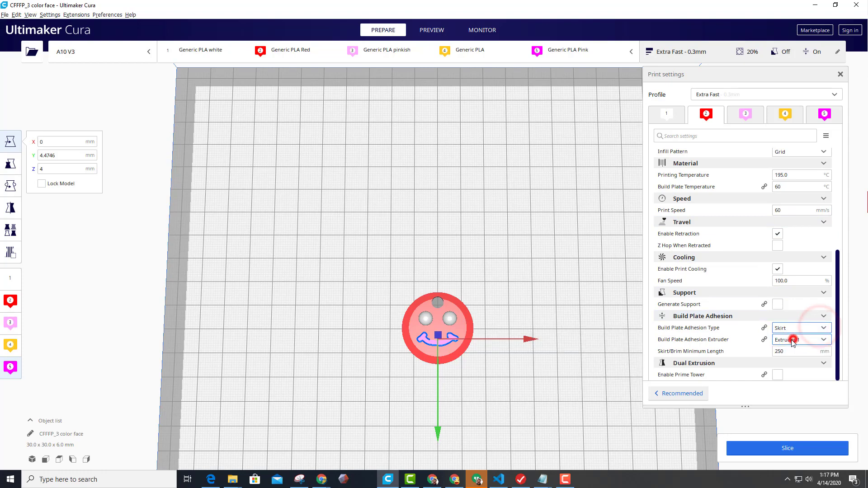
left_click(782, 353)
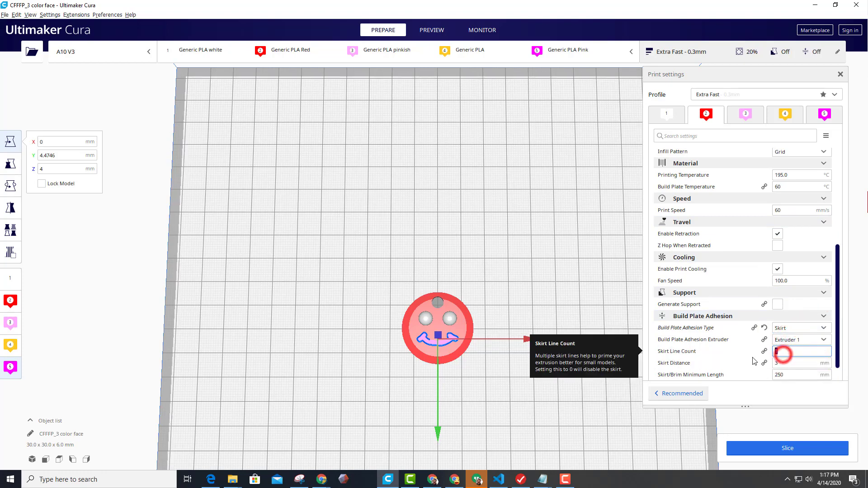
type("4")
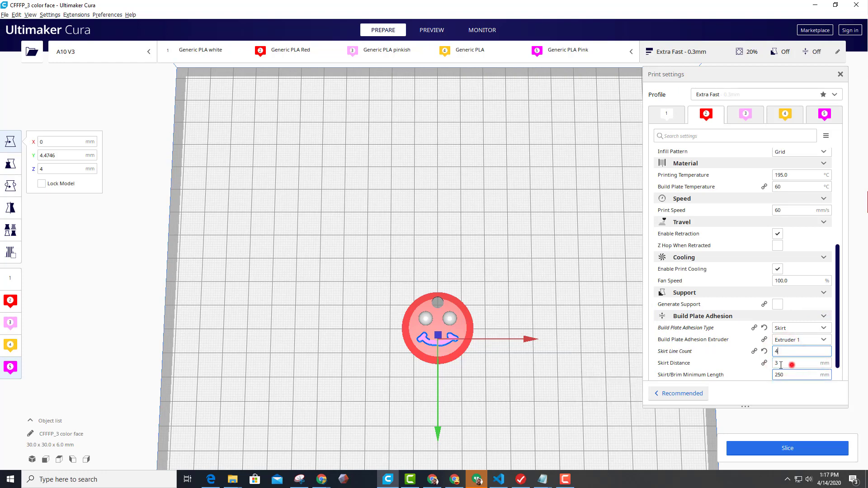
left_click(792, 364)
type("10")
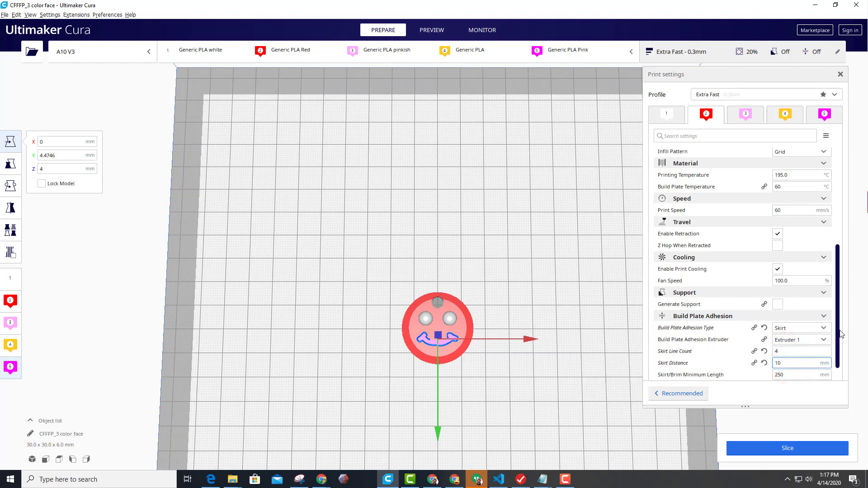
scroll(838, 331, "down", 1)
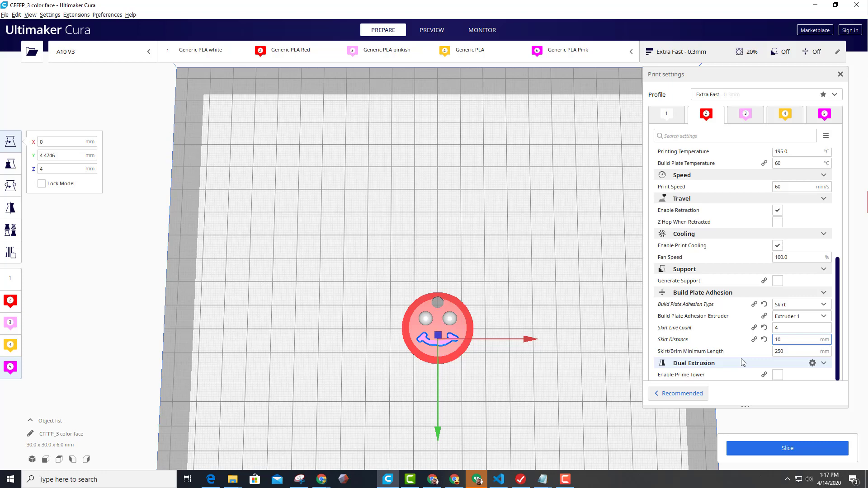
- Enable Prime Tower and set Prime Tower X Position 200 and Y Position 175
left_click(777, 375)
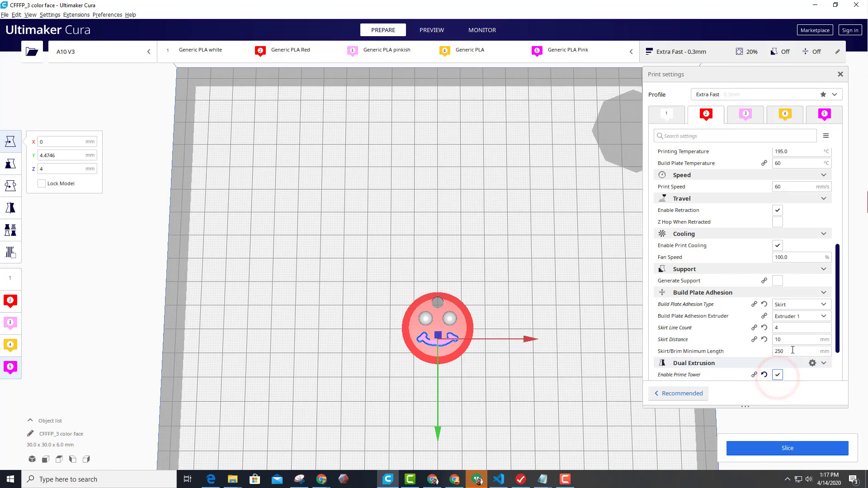
left_click_drag(838, 313, 837, 341)
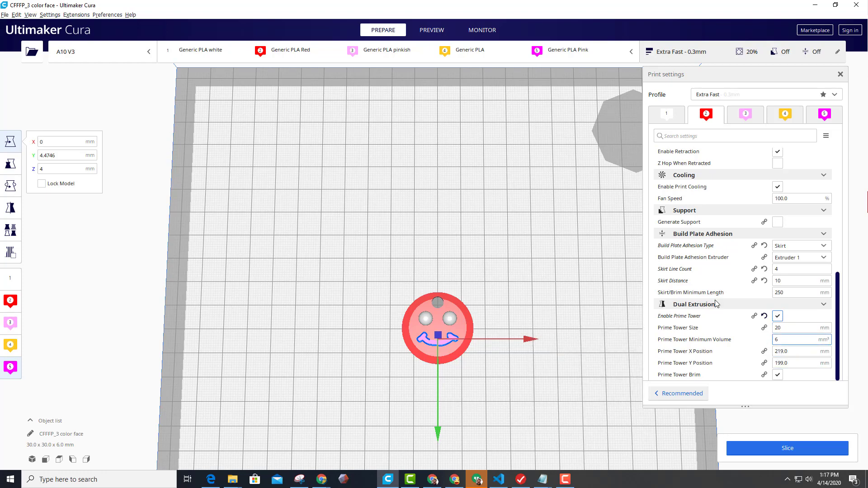
left_click(791, 351)
type("200")
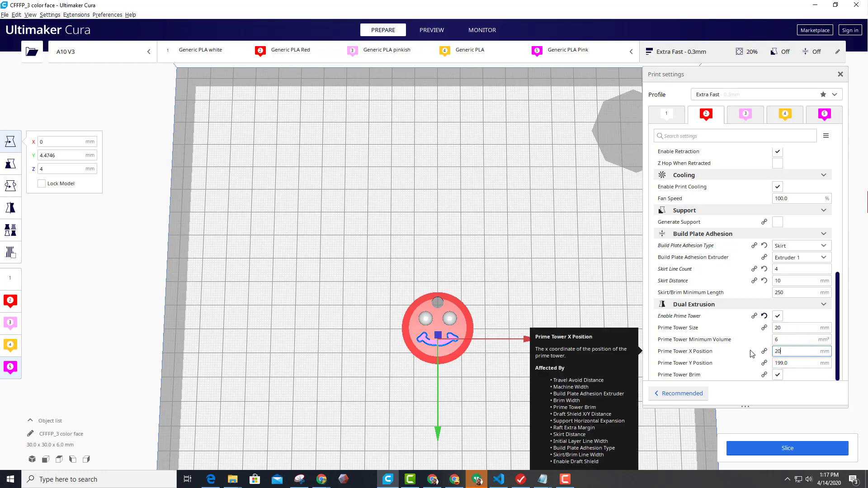
left_click(792, 363)
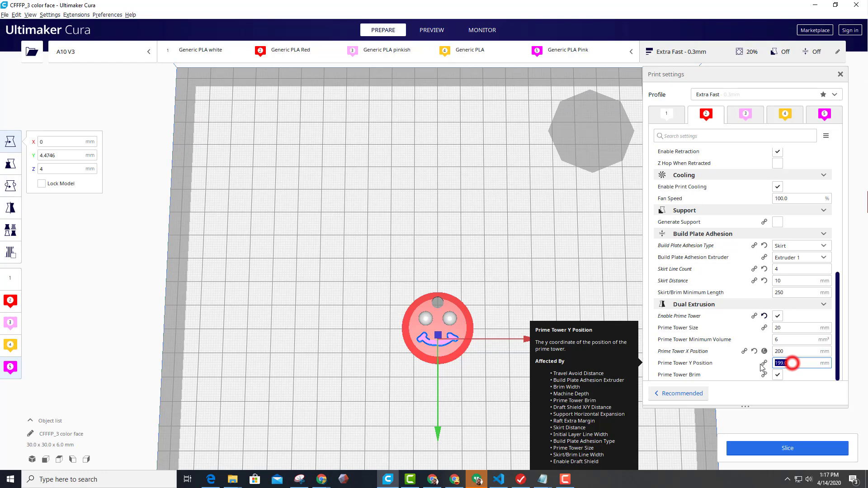
type("175")
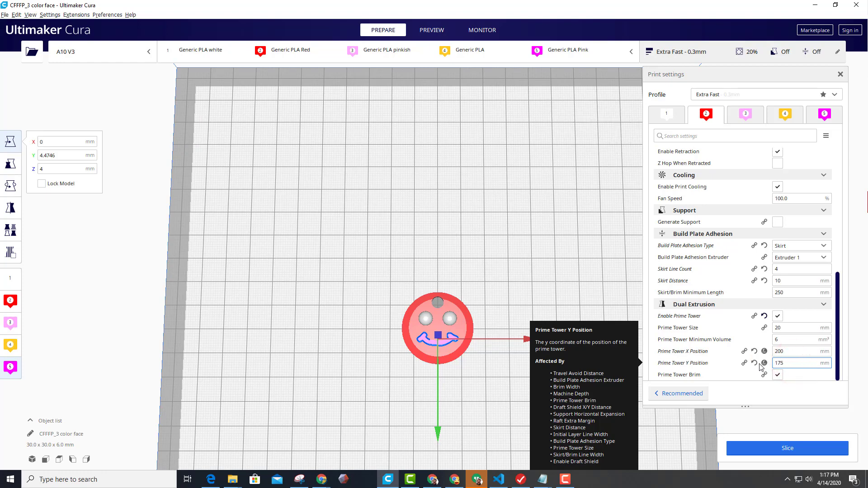
scroll(553, 301, "down", 2)
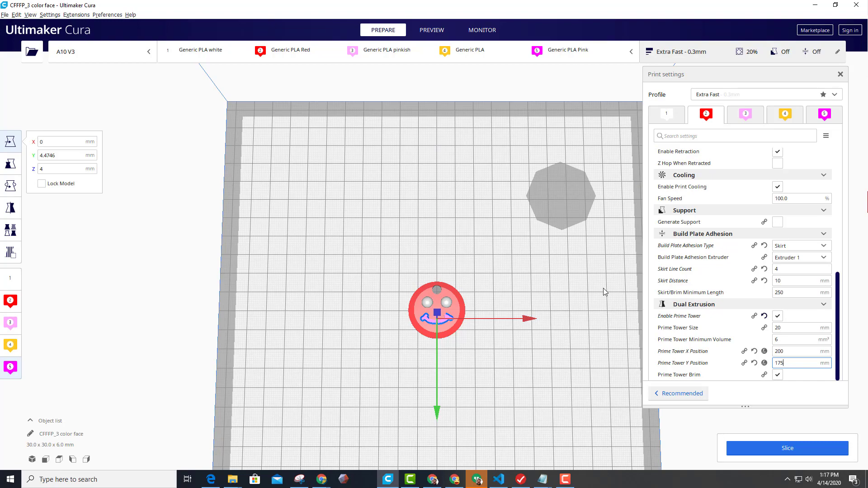
right_click_drag(578, 434, 577, 371)
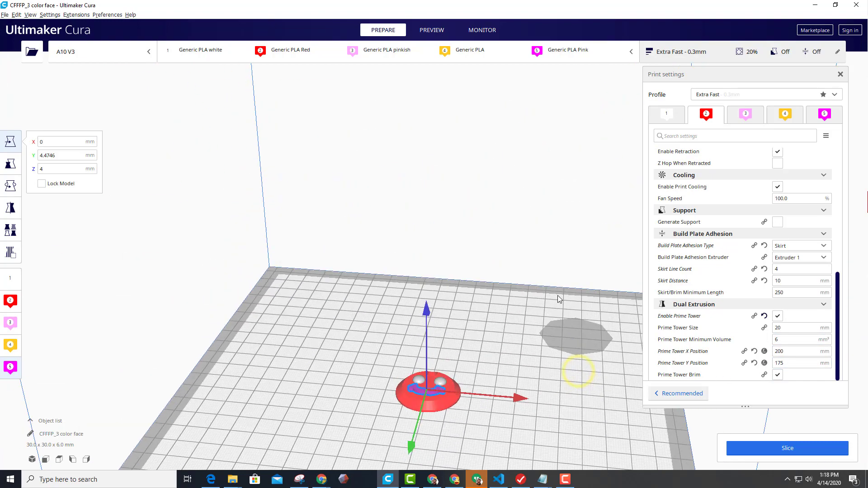
right_click_drag(559, 300, 578, 338)
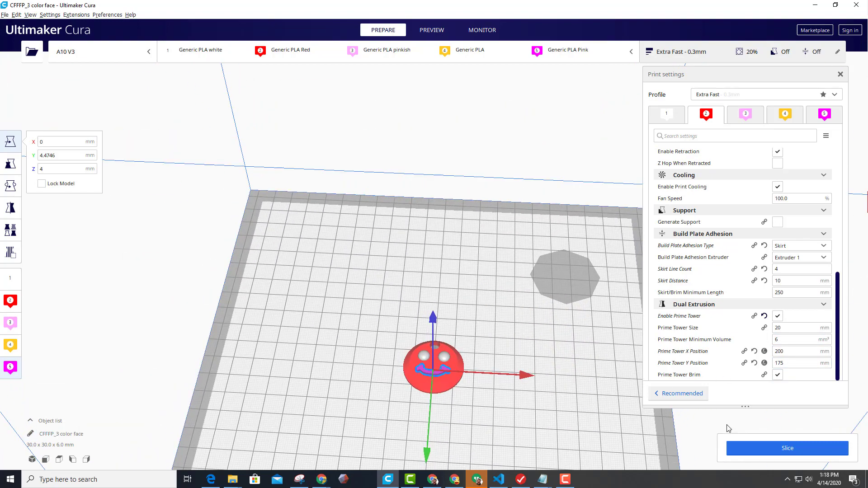
- Slice the keychain (11 min, 3 g, 0.99 m) and choose Print via USB as output
left_click(766, 450)
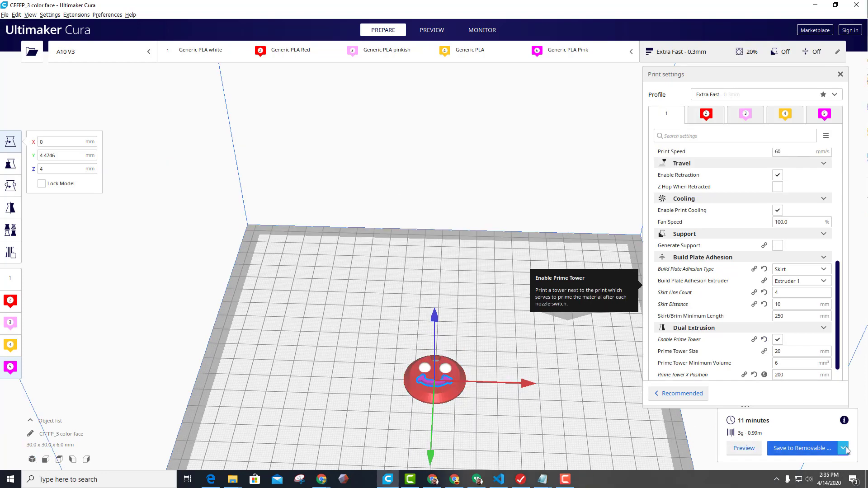
left_click(843, 448)
left_click(829, 435)
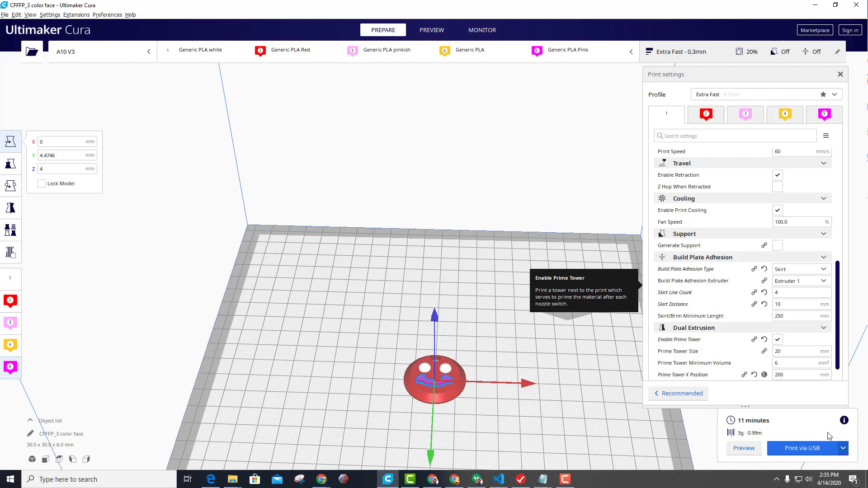
- Send the sliced CFFFP_3 color face job to the printer via USB
left_click(803, 452)
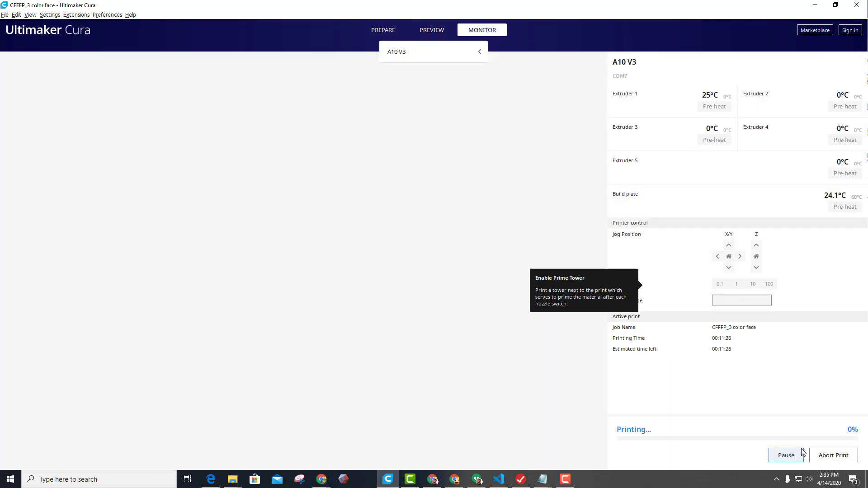